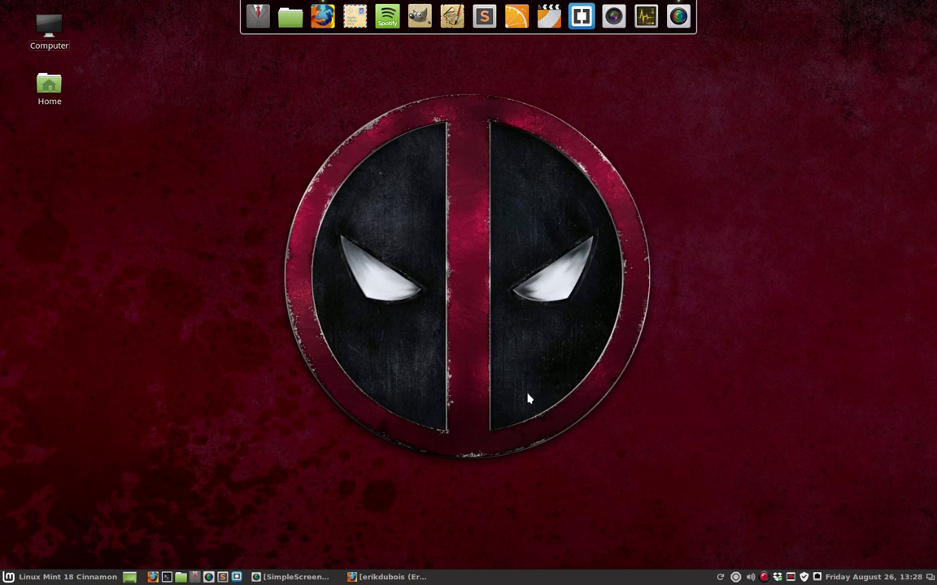
Restore the GitHub repositories tab and scroll through the older repositories, then back to the top
{"action": "left_click", "coordinate": [383, 577]}
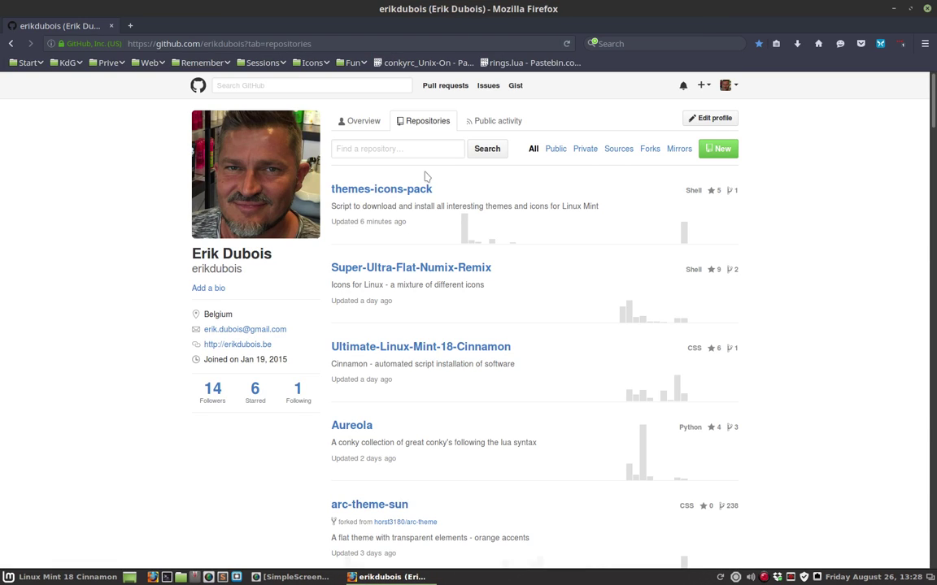
{"action": "scroll", "coordinate": [428, 282], "scroll_direction": "down", "scroll_amount": 2}
{"action": "scroll", "coordinate": [424, 299], "scroll_direction": "down", "scroll_amount": 4}
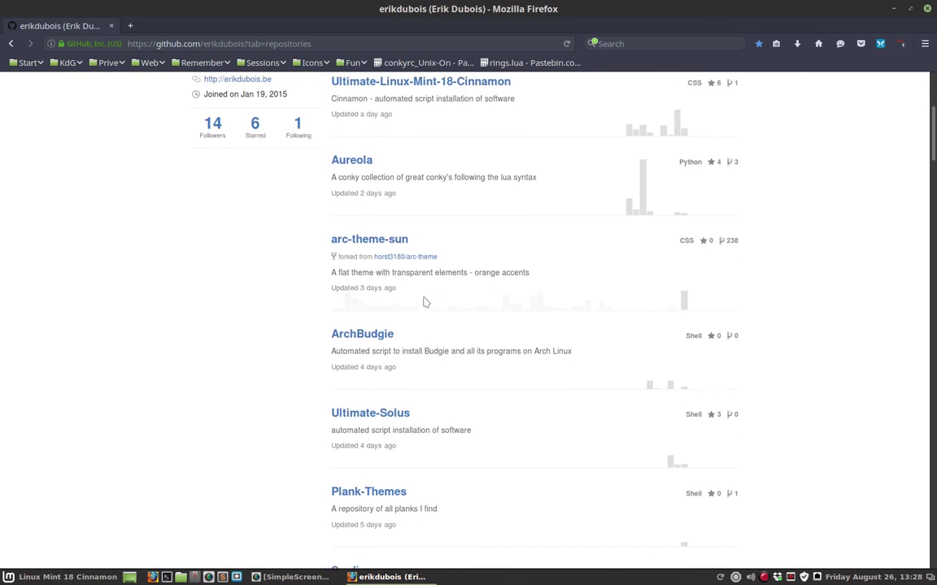
{"action": "scroll", "coordinate": [424, 303], "scroll_direction": "down", "scroll_amount": 3}
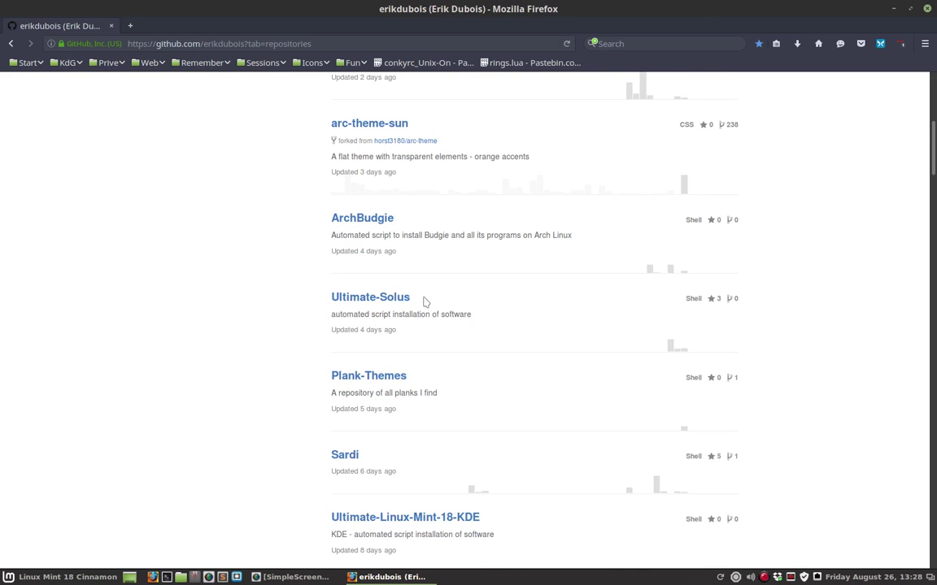
{"action": "scroll", "coordinate": [424, 302], "scroll_direction": "down", "scroll_amount": 2}
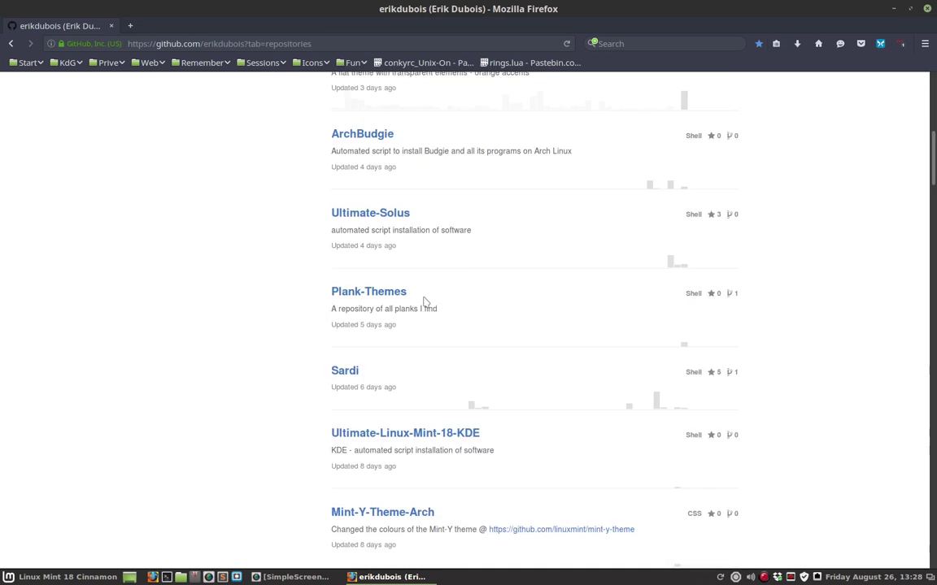
{"action": "scroll", "coordinate": [424, 303], "scroll_direction": "down", "scroll_amount": 4}
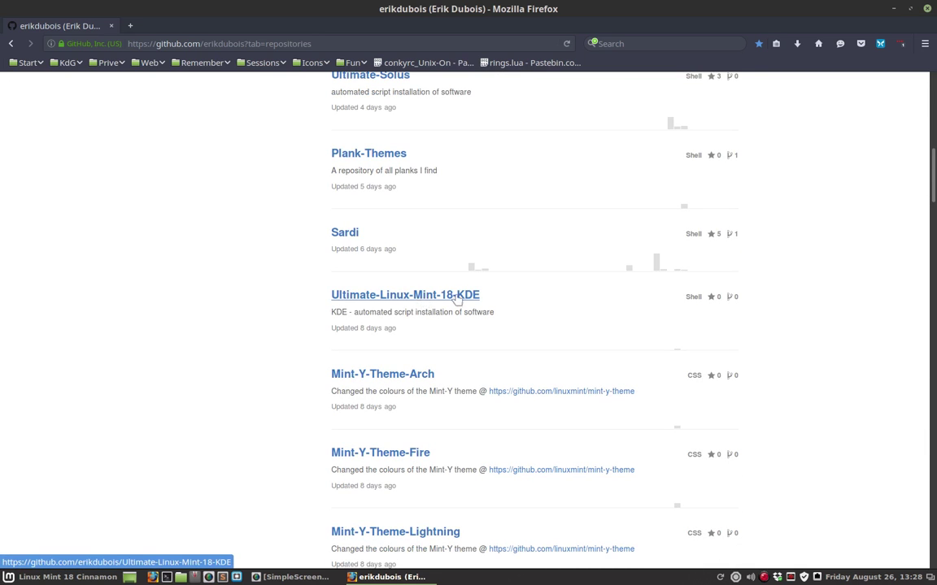
{"action": "scroll", "coordinate": [422, 357], "scroll_direction": "down", "scroll_amount": 2}
{"action": "scroll", "coordinate": [399, 293], "scroll_direction": "down", "scroll_amount": 2}
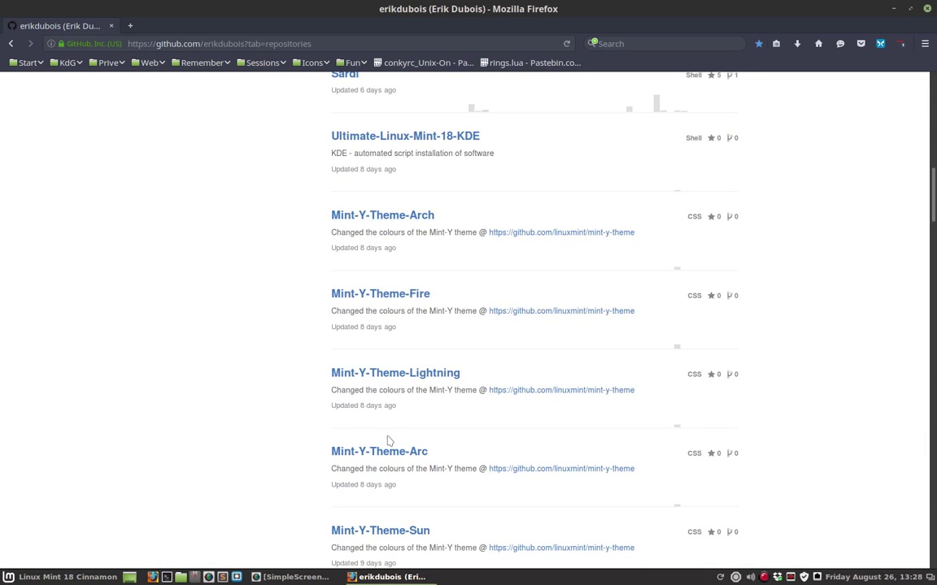
{"action": "scroll", "coordinate": [387, 439], "scroll_direction": "down", "scroll_amount": 7}
{"action": "scroll", "coordinate": [387, 443], "scroll_direction": "down", "scroll_amount": 3}
{"action": "scroll", "coordinate": [388, 443], "scroll_direction": "down", "scroll_amount": 10}
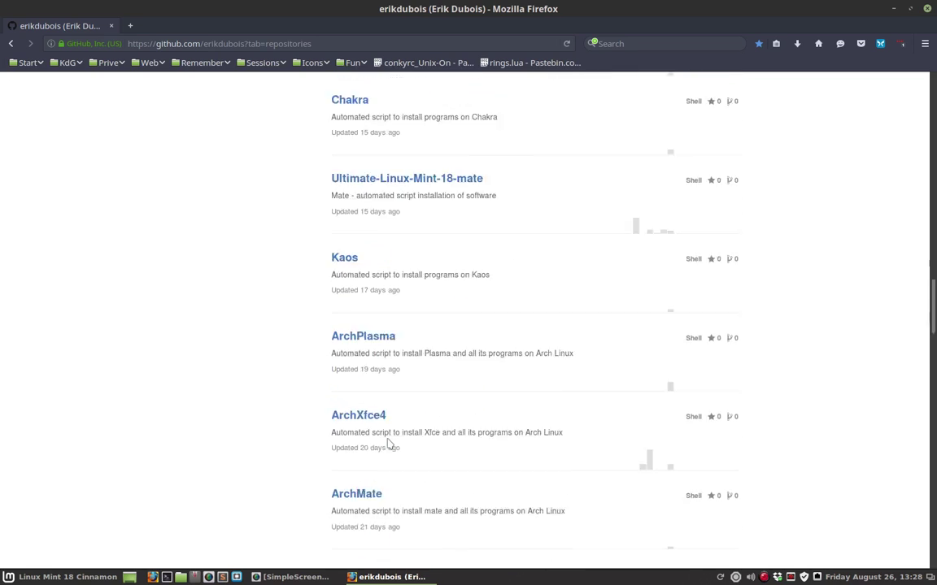
{"action": "scroll", "coordinate": [388, 443], "scroll_direction": "down", "scroll_amount": 7}
{"action": "scroll", "coordinate": [387, 444], "scroll_direction": "down", "scroll_amount": 7}
{"action": "scroll", "coordinate": [388, 443], "scroll_direction": "down", "scroll_amount": 8}
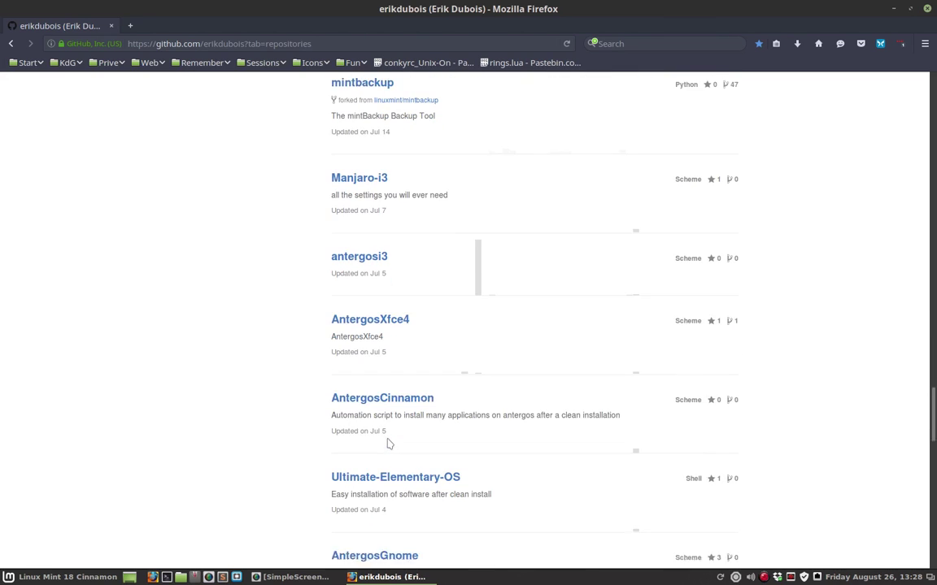
{"action": "scroll", "coordinate": [387, 443], "scroll_direction": "up", "scroll_amount": 7}
{"action": "scroll", "coordinate": [387, 443], "scroll_direction": "up", "scroll_amount": 20}
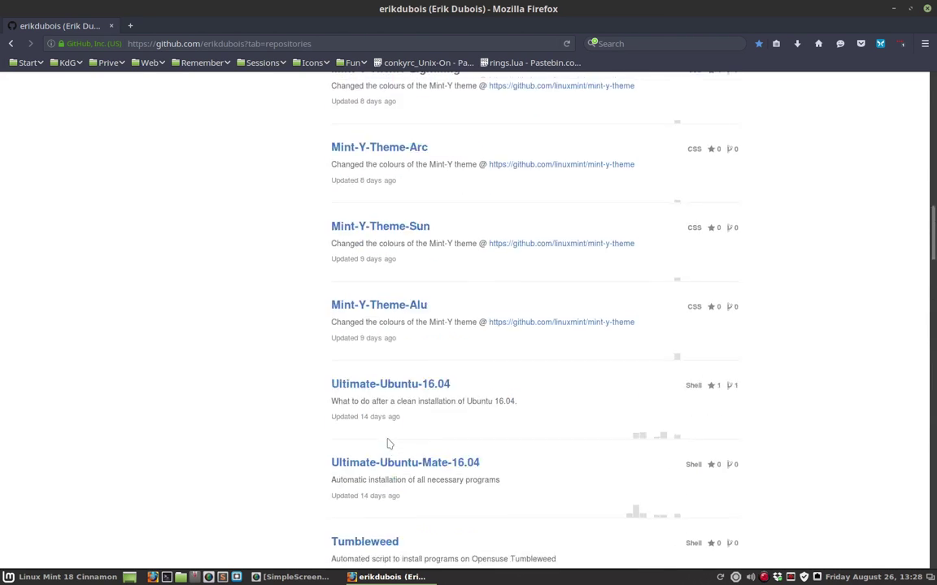
{"action": "scroll", "coordinate": [387, 443], "scroll_direction": "up", "scroll_amount": 15}
{"action": "scroll", "coordinate": [387, 439], "scroll_direction": "up", "scroll_amount": 1}
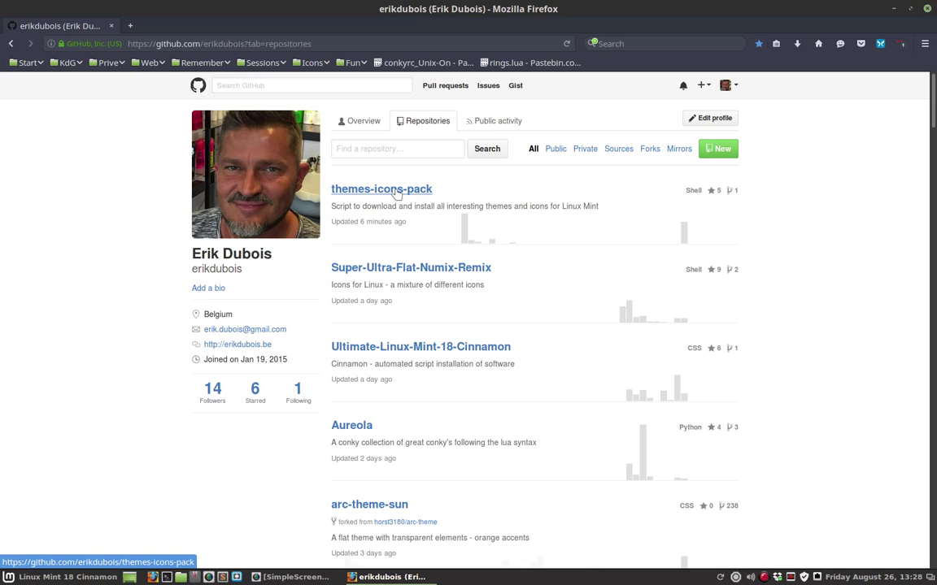
Open the themes-icons-pack repository and read through its README
{"action": "left_click", "coordinate": [396, 193]}
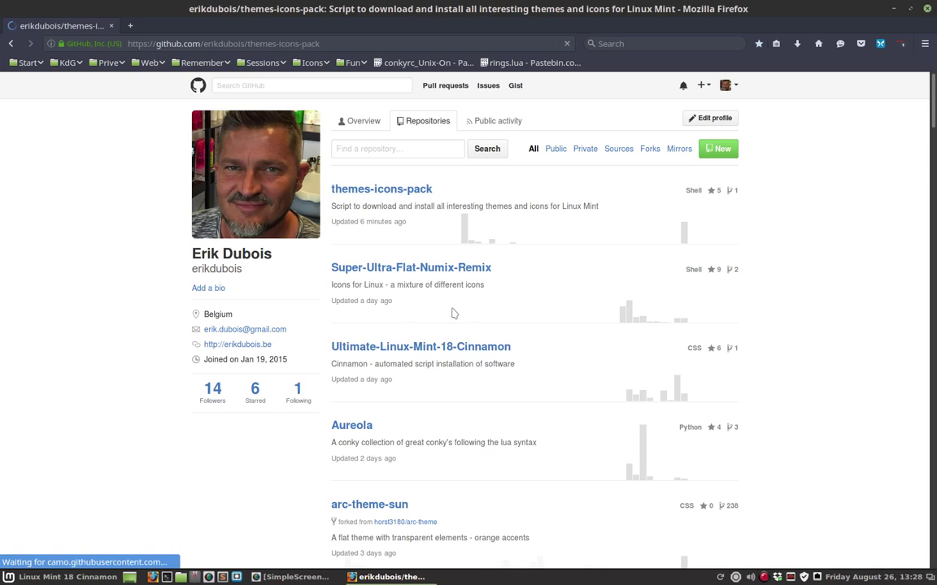
{"action": "scroll", "coordinate": [193, 328], "scroll_direction": "down", "scroll_amount": 5}
{"action": "scroll", "coordinate": [177, 345], "scroll_direction": "down", "scroll_amount": 6}
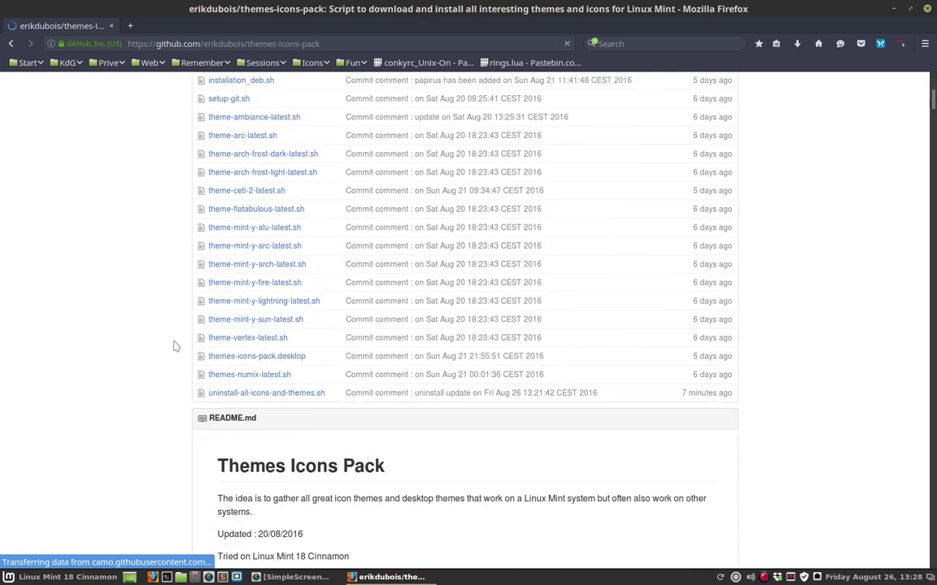
{"action": "scroll", "coordinate": [173, 346], "scroll_direction": "down", "scroll_amount": 15}
{"action": "scroll", "coordinate": [173, 347], "scroll_direction": "down", "scroll_amount": 10}
{"action": "scroll", "coordinate": [173, 346], "scroll_direction": "down", "scroll_amount": 7}
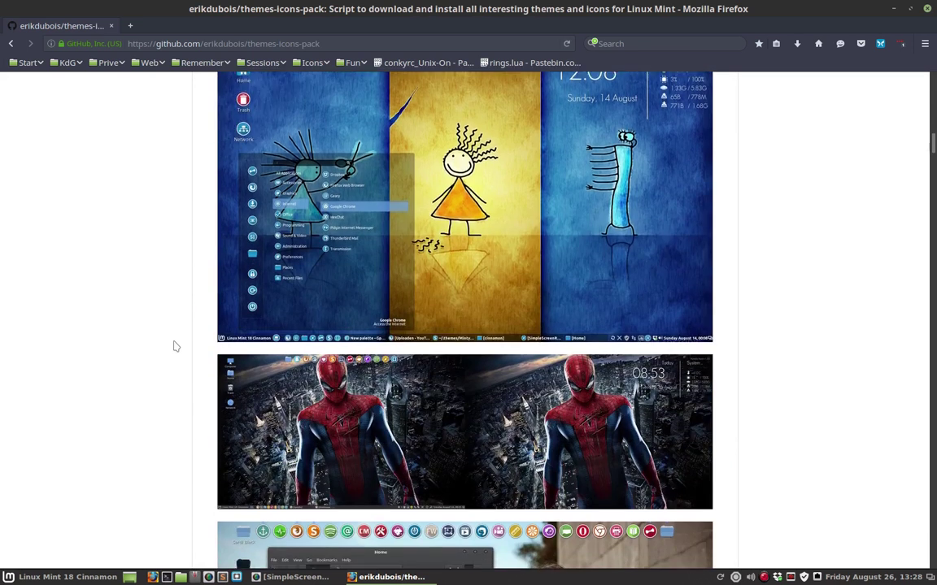
{"action": "scroll", "coordinate": [173, 346], "scroll_direction": "down", "scroll_amount": 5}
{"action": "scroll", "coordinate": [173, 346], "scroll_direction": "down", "scroll_amount": 5}
{"action": "scroll", "coordinate": [173, 346], "scroll_direction": "down", "scroll_amount": 4}
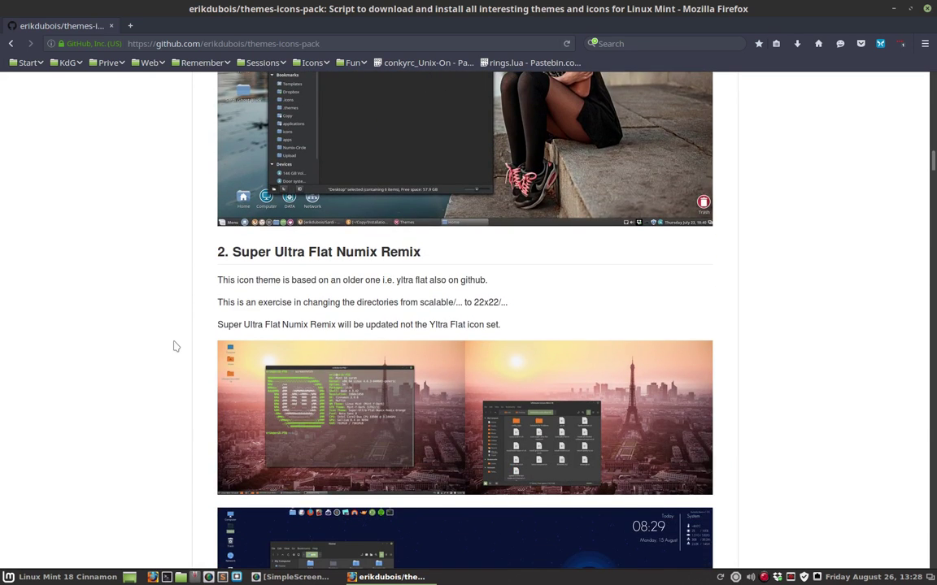
{"action": "scroll", "coordinate": [173, 346], "scroll_direction": "down", "scroll_amount": 6}
{"action": "scroll", "coordinate": [173, 347], "scroll_direction": "down", "scroll_amount": 5}
{"action": "scroll", "coordinate": [174, 346], "scroll_direction": "down", "scroll_amount": 2}
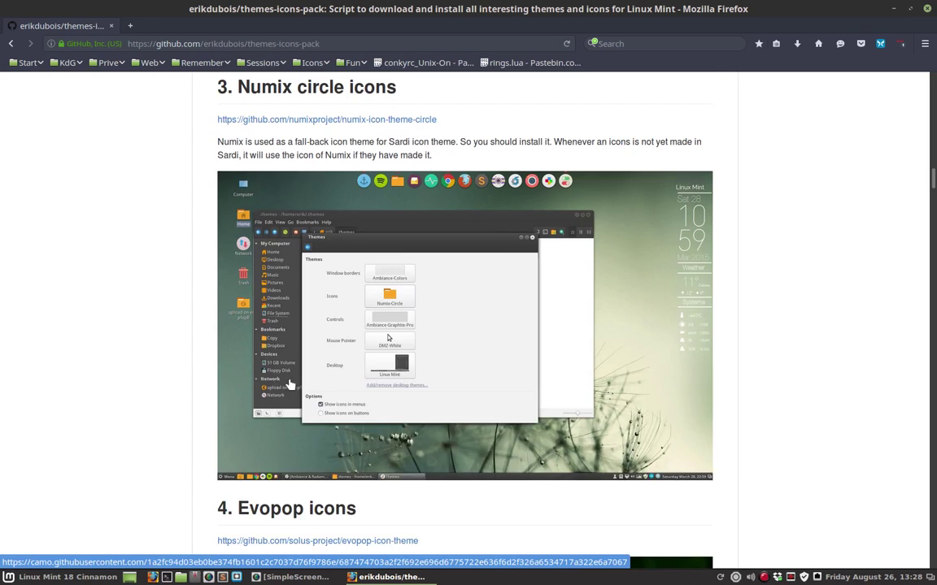
{"action": "scroll", "coordinate": [262, 277], "scroll_direction": "up", "scroll_amount": 5}
{"action": "scroll", "coordinate": [261, 276], "scroll_direction": "up", "scroll_amount": 5}
{"action": "scroll", "coordinate": [262, 276], "scroll_direction": "up", "scroll_amount": 1}
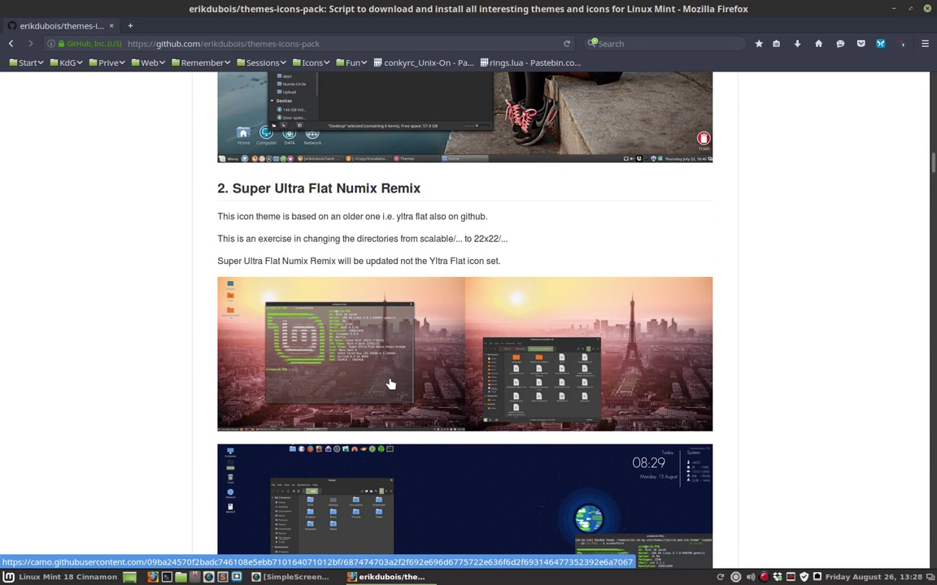
{"action": "scroll", "coordinate": [389, 384], "scroll_direction": "down", "scroll_amount": 3}
{"action": "scroll", "coordinate": [389, 384], "scroll_direction": "down", "scroll_amount": 6}
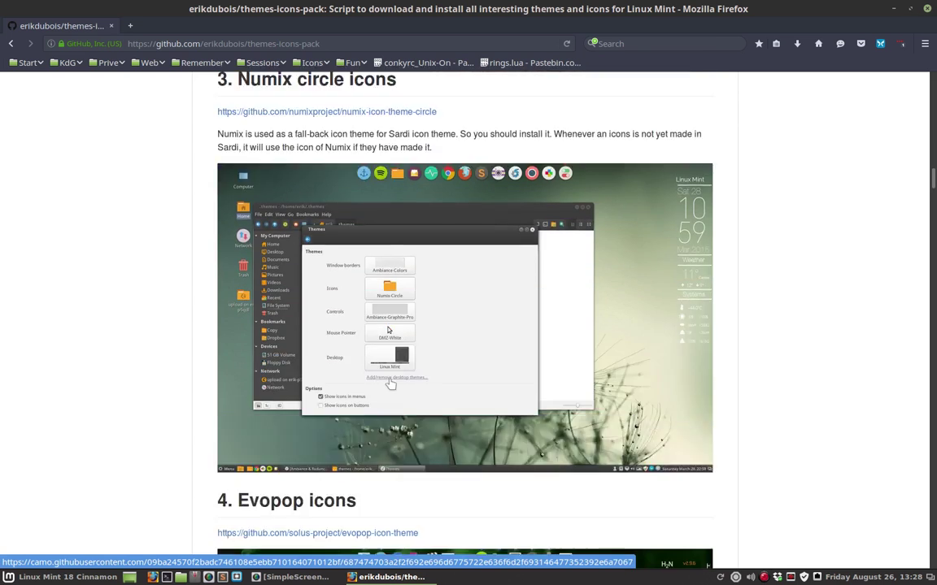
{"action": "scroll", "coordinate": [390, 384], "scroll_direction": "down", "scroll_amount": 3}
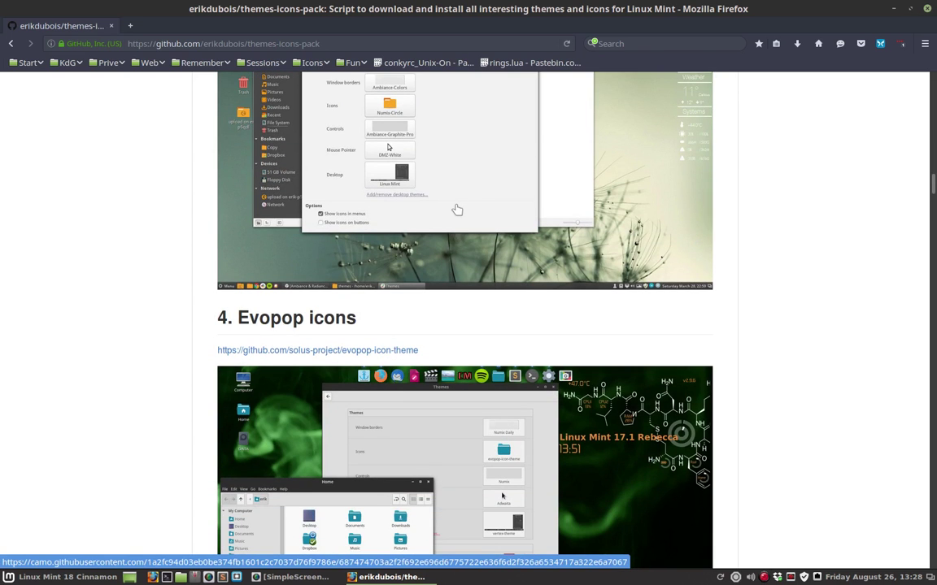
{"action": "scroll", "coordinate": [180, 296], "scroll_direction": "down", "scroll_amount": 2}
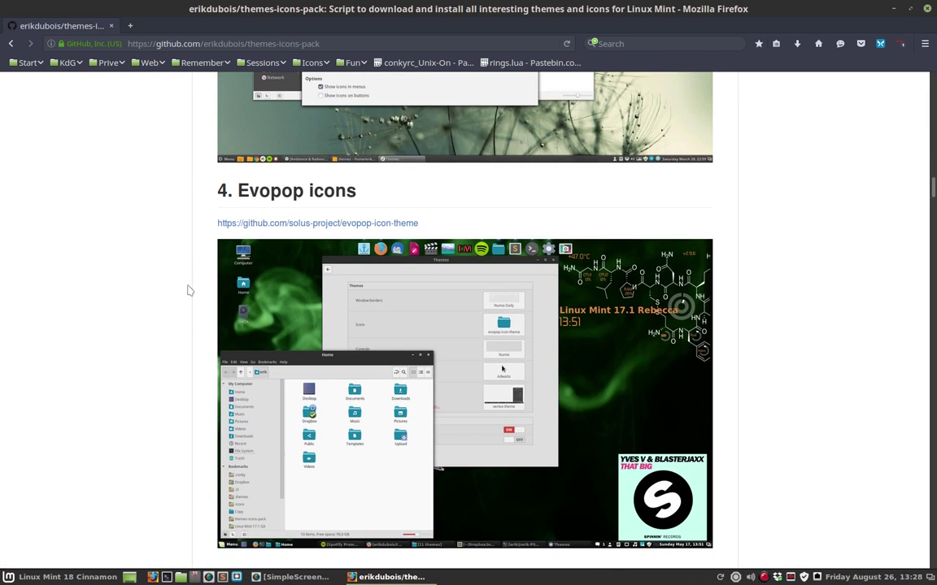
{"action": "scroll", "coordinate": [416, 274], "scroll_direction": "down", "scroll_amount": 3}
{"action": "scroll", "coordinate": [391, 325], "scroll_direction": "down", "scroll_amount": 8}
{"action": "scroll", "coordinate": [358, 363], "scroll_direction": "down", "scroll_amount": 6}
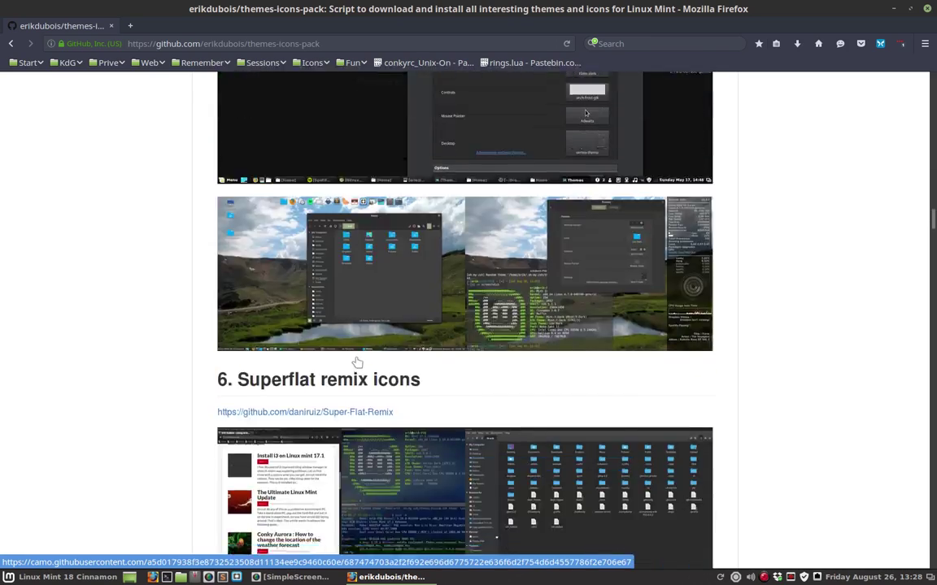
{"action": "scroll", "coordinate": [358, 363], "scroll_direction": "down", "scroll_amount": 8}
{"action": "scroll", "coordinate": [358, 363], "scroll_direction": "down", "scroll_amount": 3}
{"action": "scroll", "coordinate": [358, 362], "scroll_direction": "down", "scroll_amount": 7}
{"action": "scroll", "coordinate": [358, 363], "scroll_direction": "down", "scroll_amount": 4}
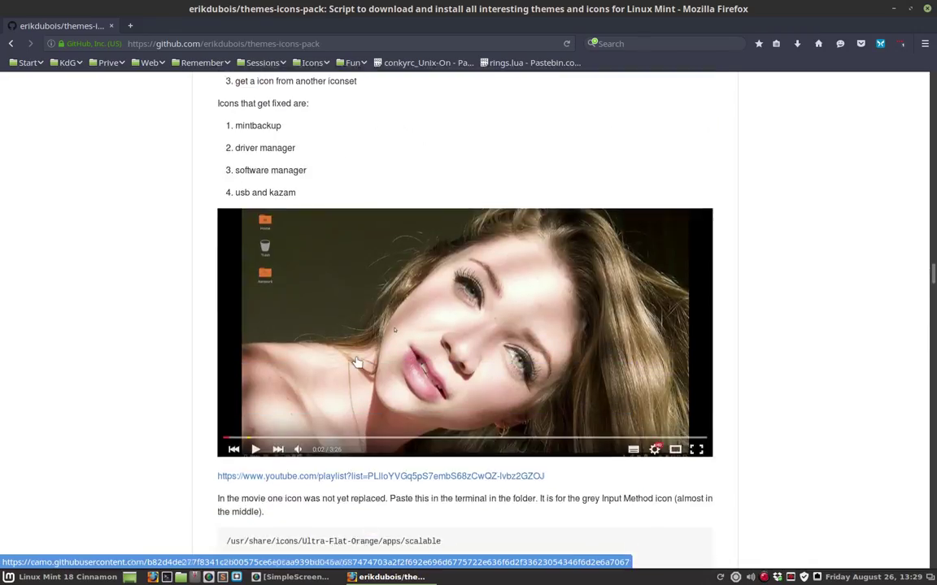
{"action": "scroll", "coordinate": [358, 362], "scroll_direction": "down", "scroll_amount": 4}
{"action": "scroll", "coordinate": [358, 363], "scroll_direction": "down", "scroll_amount": 3}
{"action": "scroll", "coordinate": [358, 363], "scroll_direction": "down", "scroll_amount": 8}
{"action": "scroll", "coordinate": [358, 362], "scroll_direction": "down", "scroll_amount": 6}
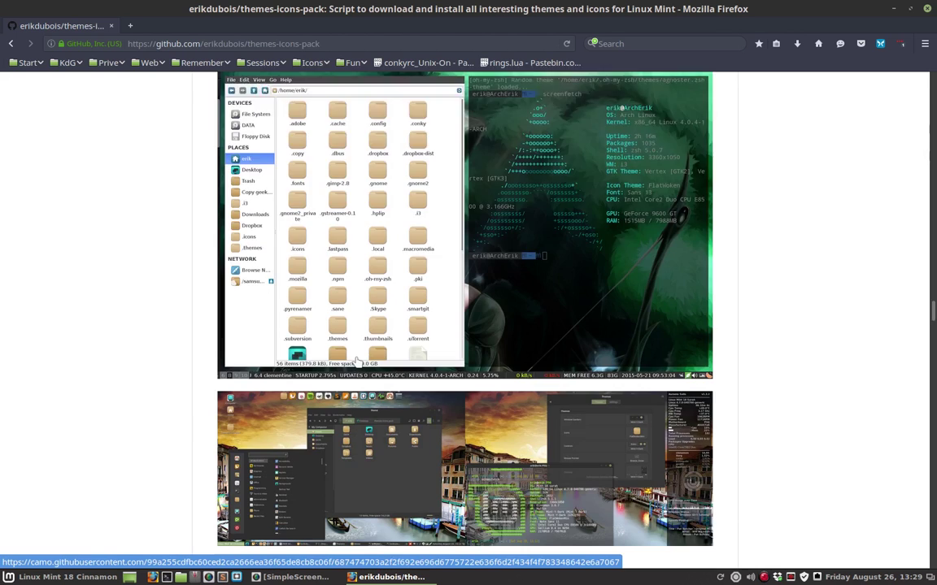
{"action": "scroll", "coordinate": [358, 363], "scroll_direction": "down", "scroll_amount": 4}
{"action": "scroll", "coordinate": [358, 363], "scroll_direction": "down", "scroll_amount": 4}
{"action": "scroll", "coordinate": [357, 363], "scroll_direction": "down", "scroll_amount": 10}
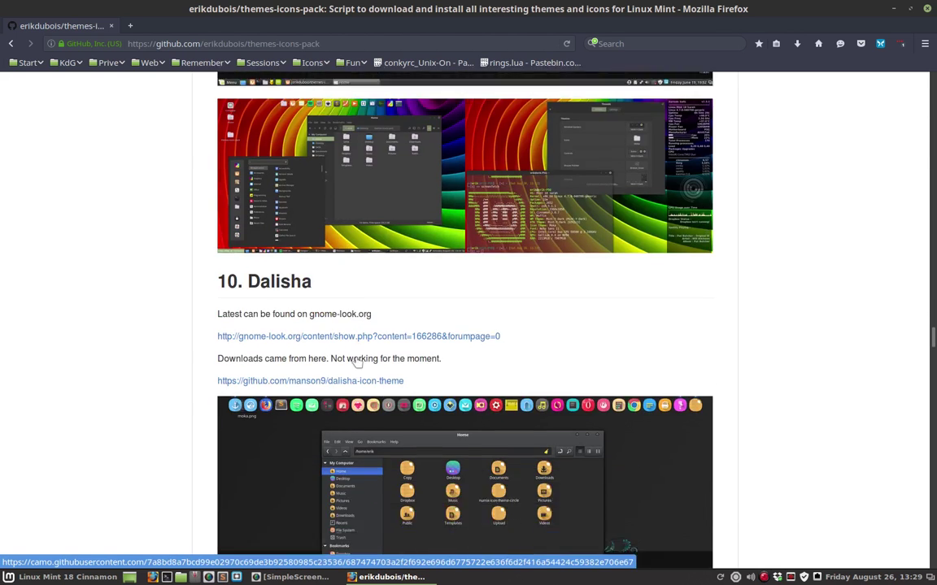
{"action": "scroll", "coordinate": [358, 363], "scroll_direction": "down", "scroll_amount": 5}
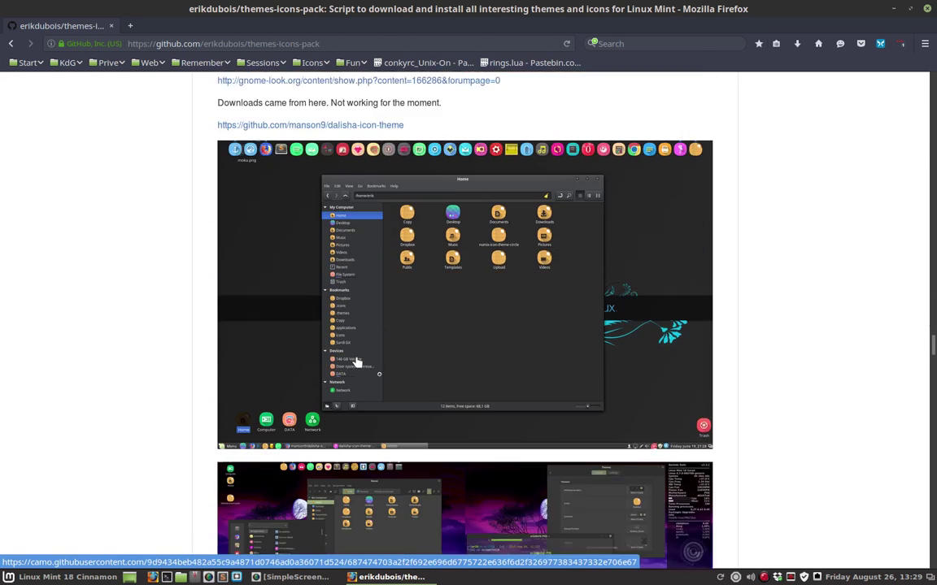
{"action": "scroll", "coordinate": [358, 362], "scroll_direction": "down", "scroll_amount": 3}
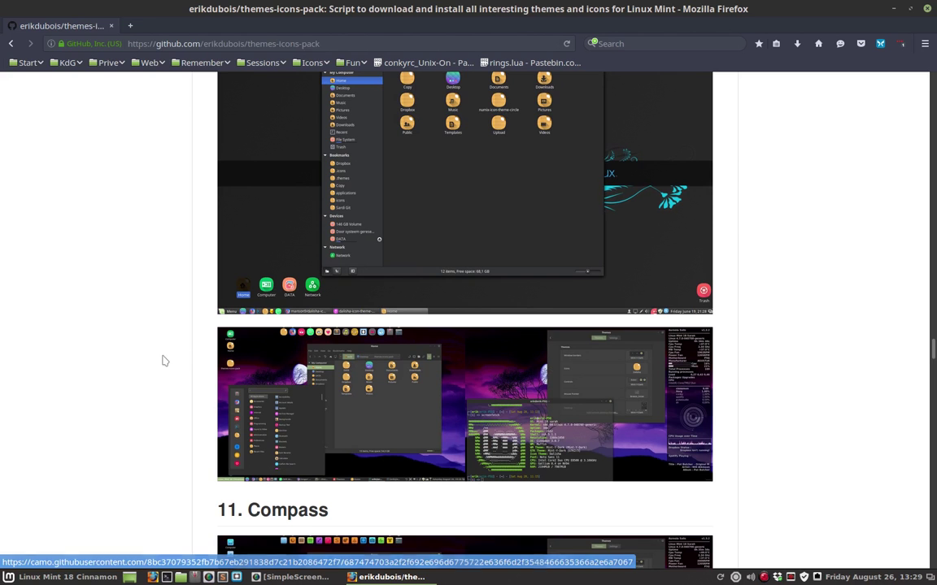
{"action": "scroll", "coordinate": [162, 360], "scroll_direction": "down", "scroll_amount": 1}
{"action": "scroll", "coordinate": [163, 360], "scroll_direction": "down", "scroll_amount": 8}
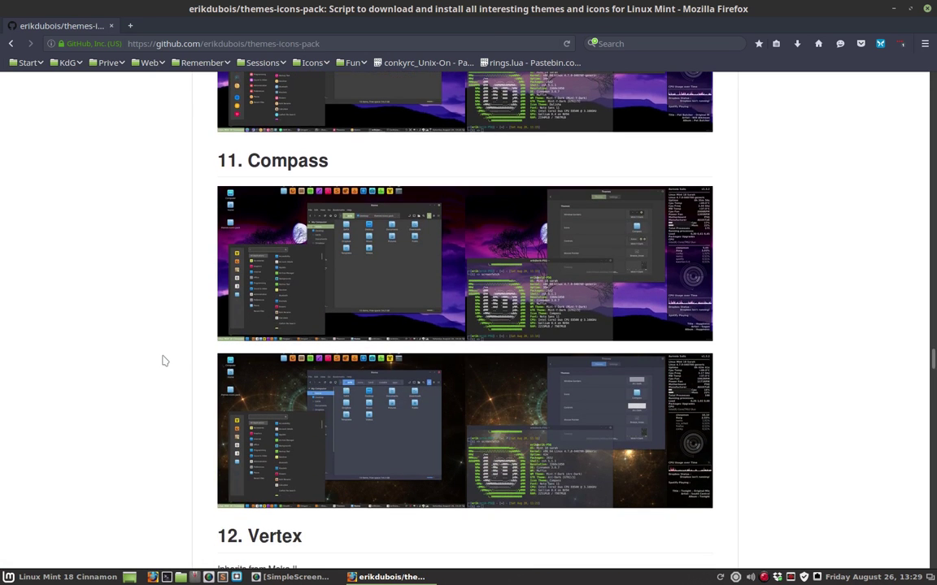
{"action": "scroll", "coordinate": [162, 360], "scroll_direction": "down", "scroll_amount": 4}
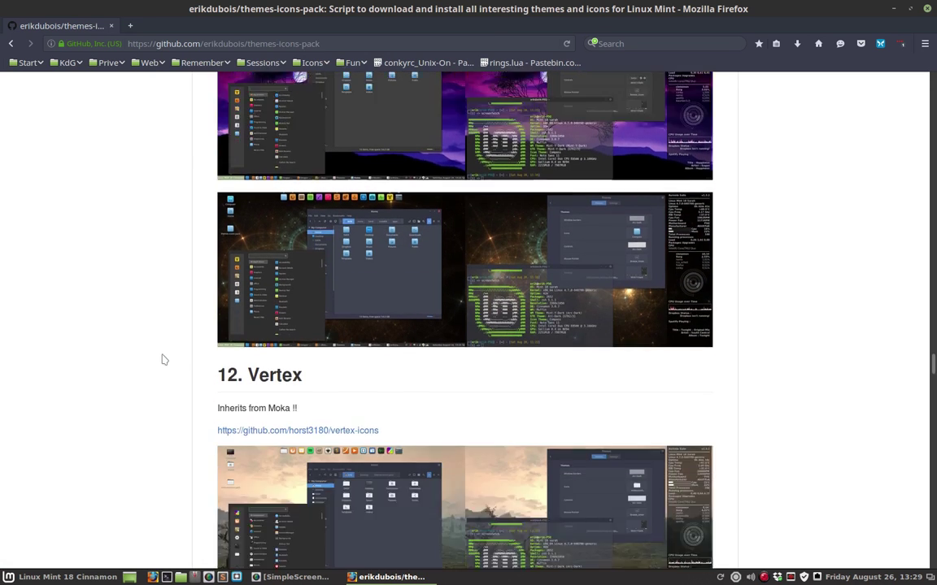
{"action": "scroll", "coordinate": [163, 360], "scroll_direction": "down", "scroll_amount": 13}
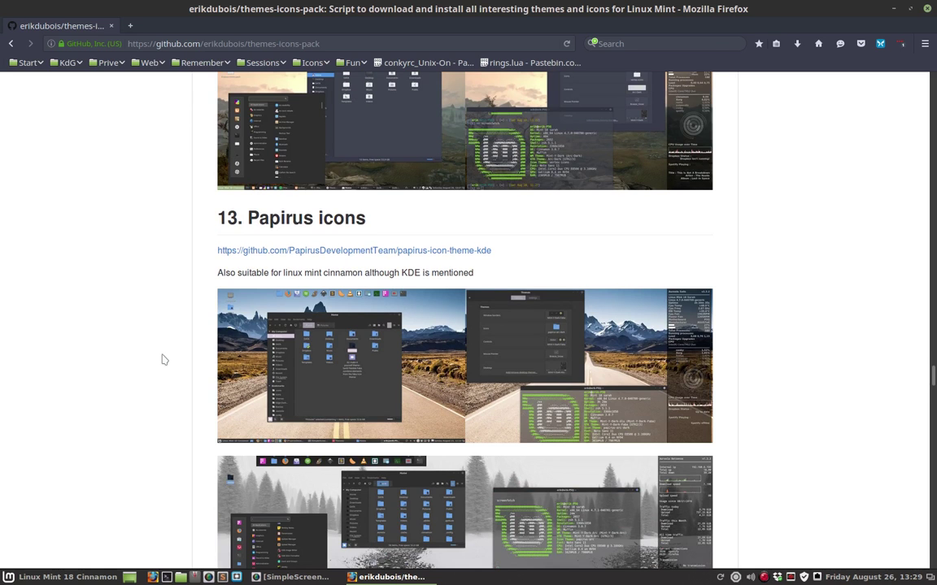
{"action": "scroll", "coordinate": [163, 360], "scroll_direction": "down", "scroll_amount": 3}
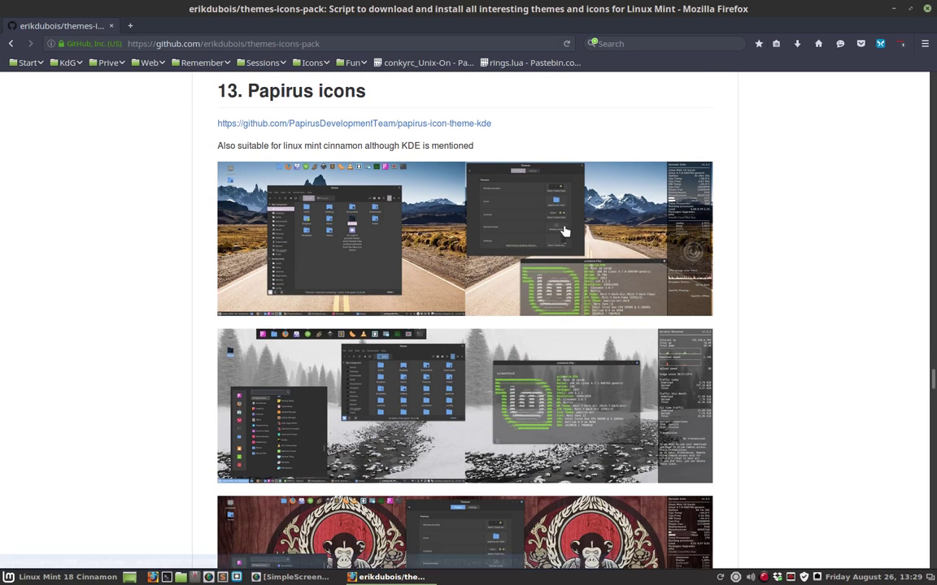
{"action": "scroll", "coordinate": [545, 253], "scroll_direction": "down", "scroll_amount": 4}
{"action": "scroll", "coordinate": [526, 278], "scroll_direction": "down", "scroll_amount": 4}
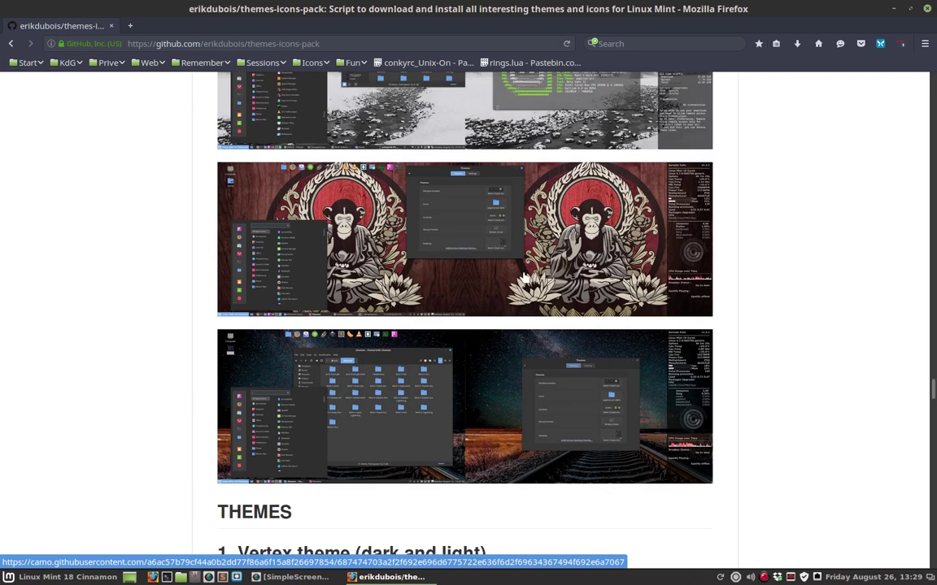
{"action": "scroll", "coordinate": [525, 278], "scroll_direction": "down", "scroll_amount": 5}
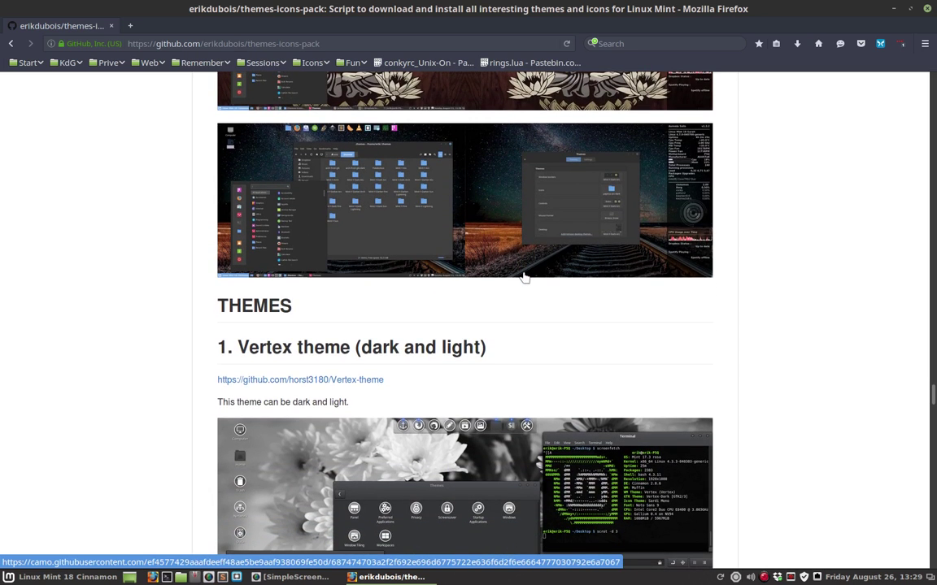
{"action": "scroll", "coordinate": [523, 276], "scroll_direction": "down", "scroll_amount": 2}
{"action": "scroll", "coordinate": [491, 278], "scroll_direction": "down", "scroll_amount": 4}
{"action": "scroll", "coordinate": [458, 284], "scroll_direction": "down", "scroll_amount": 3}
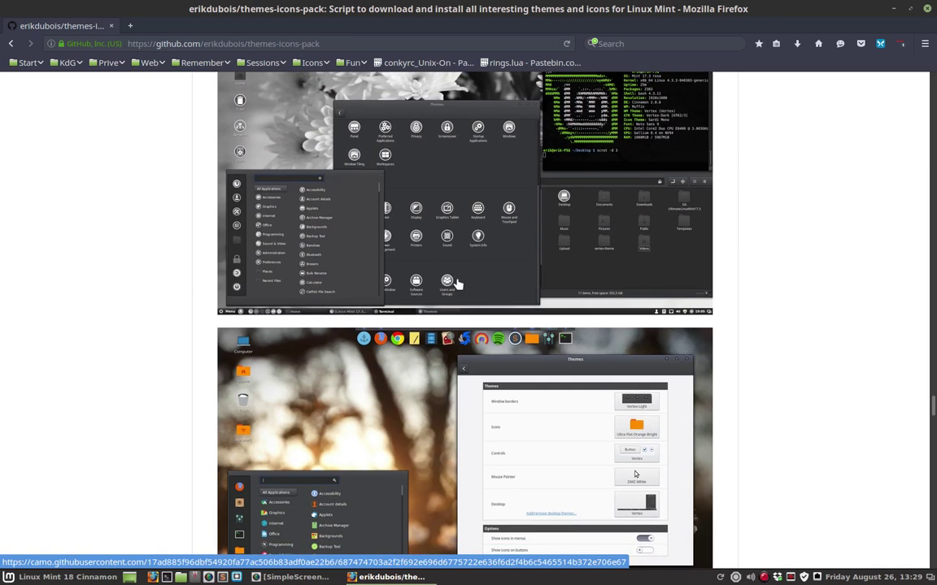
{"action": "scroll", "coordinate": [458, 283], "scroll_direction": "down", "scroll_amount": 4}
{"action": "scroll", "coordinate": [457, 284], "scroll_direction": "down", "scroll_amount": 4}
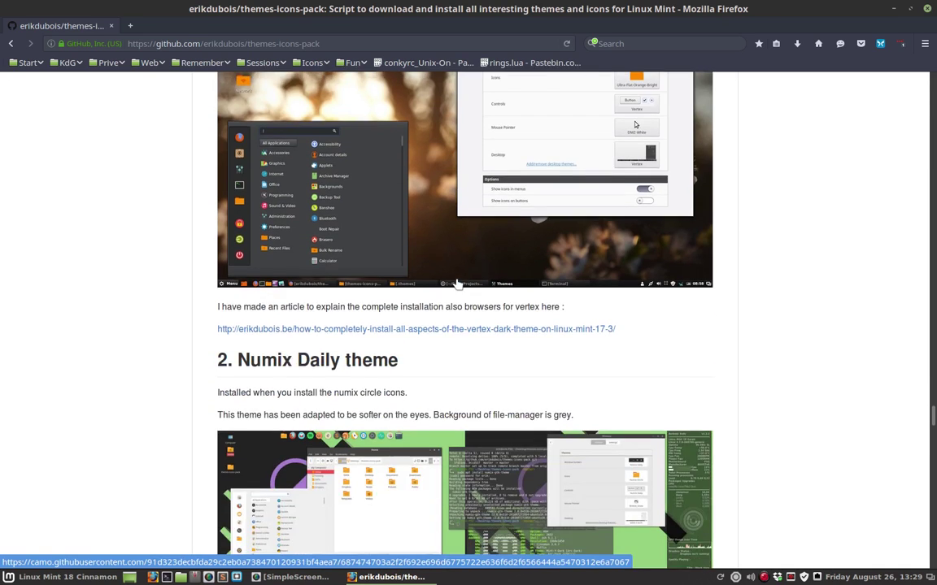
{"action": "scroll", "coordinate": [458, 284], "scroll_direction": "down", "scroll_amount": 10}
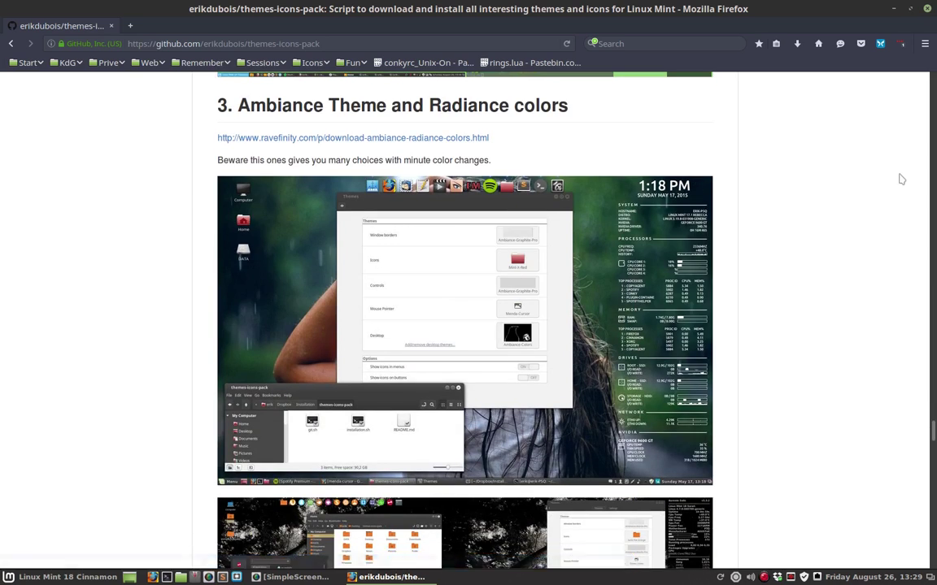
{"action": "scroll", "coordinate": [900, 174], "scroll_direction": "up", "scroll_amount": 10}
{"action": "scroll", "coordinate": [899, 163], "scroll_direction": "up", "scroll_amount": 5}
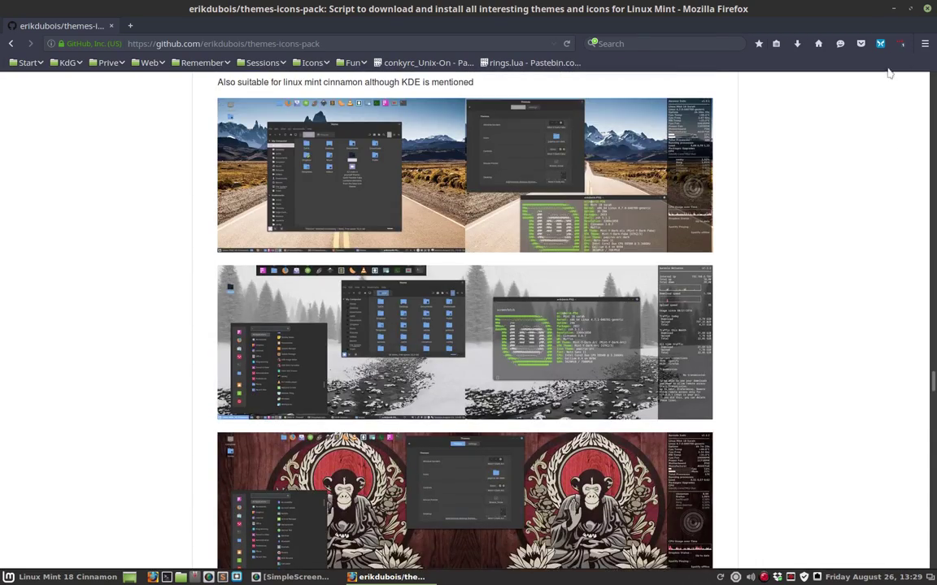
{"action": "scroll", "coordinate": [878, 215], "scroll_direction": "up", "scroll_amount": 10}
{"action": "scroll", "coordinate": [878, 216], "scroll_direction": "up", "scroll_amount": 10}
{"action": "scroll", "coordinate": [878, 216], "scroll_direction": "up", "scroll_amount": 10}
{"action": "scroll", "coordinate": [878, 218], "scroll_direction": "up", "scroll_amount": 10}
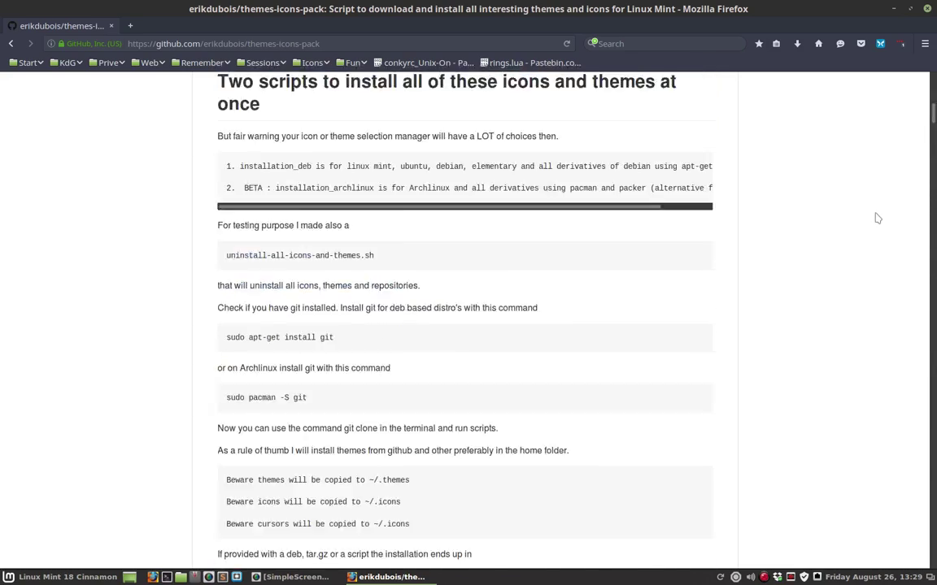
{"action": "scroll", "coordinate": [877, 218], "scroll_direction": "up", "scroll_amount": 15}
Download the repository as a ZIP and open the Downloads folder holding themes-icons-pack-master.zip
{"action": "left_click", "coordinate": [687, 237]}
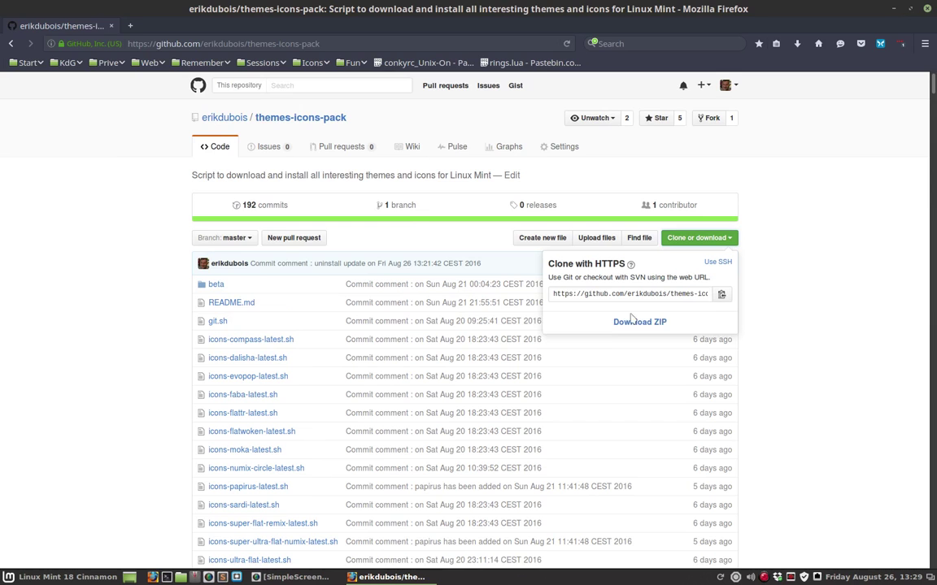
{"action": "left_click", "coordinate": [637, 325]}
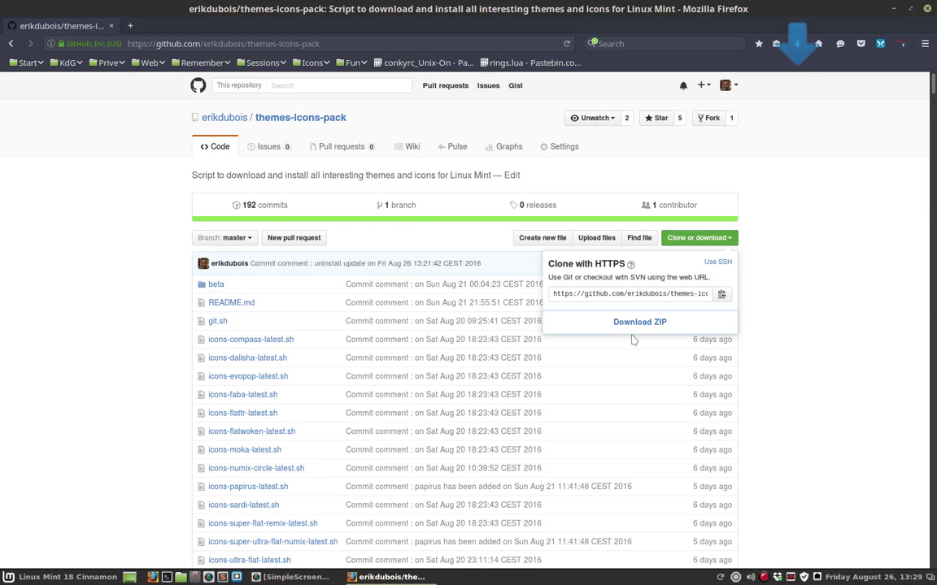
{"action": "left_click", "coordinate": [794, 43]}
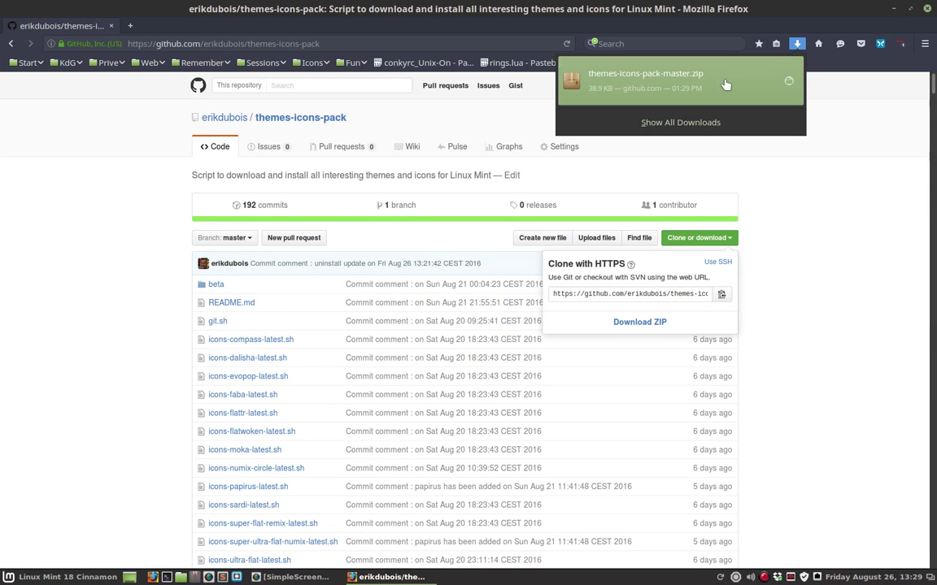
{"action": "left_click", "coordinate": [783, 84]}
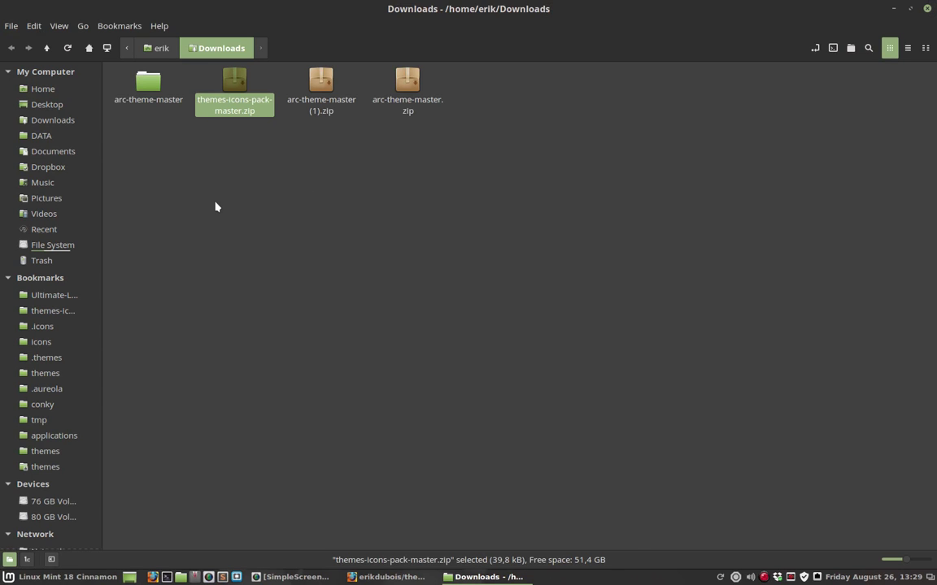
Delete the old arc-theme items and extract themes-icons-pack-master.zip into Downloads
{"action": "key", "text": "ctrl+shift+i"}
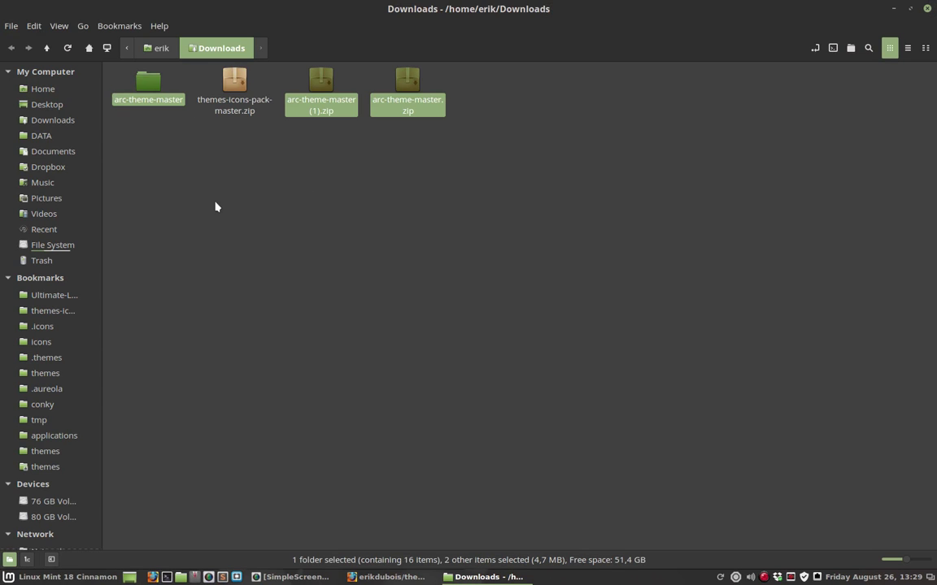
{"action": "key", "text": "Delete"}
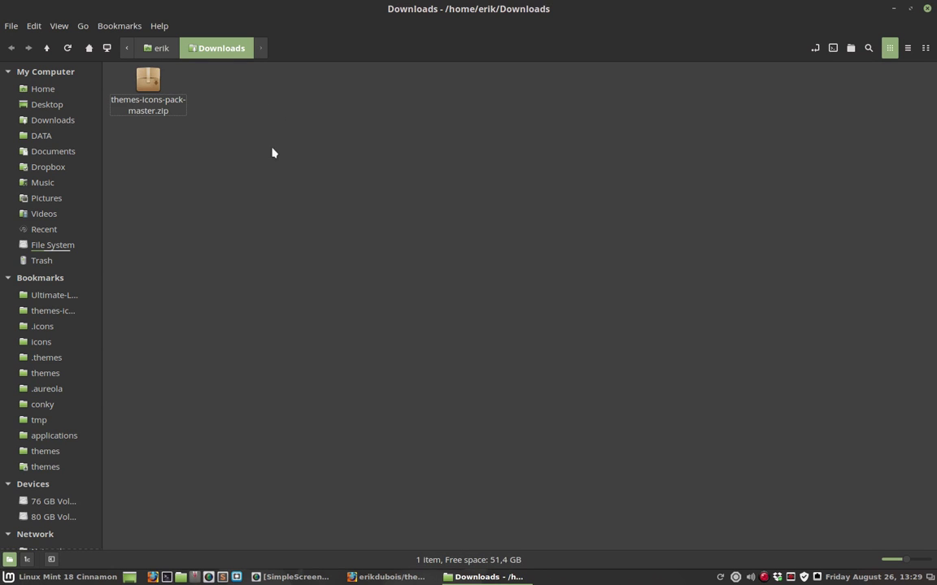
{"action": "right_click", "coordinate": [150, 96]}
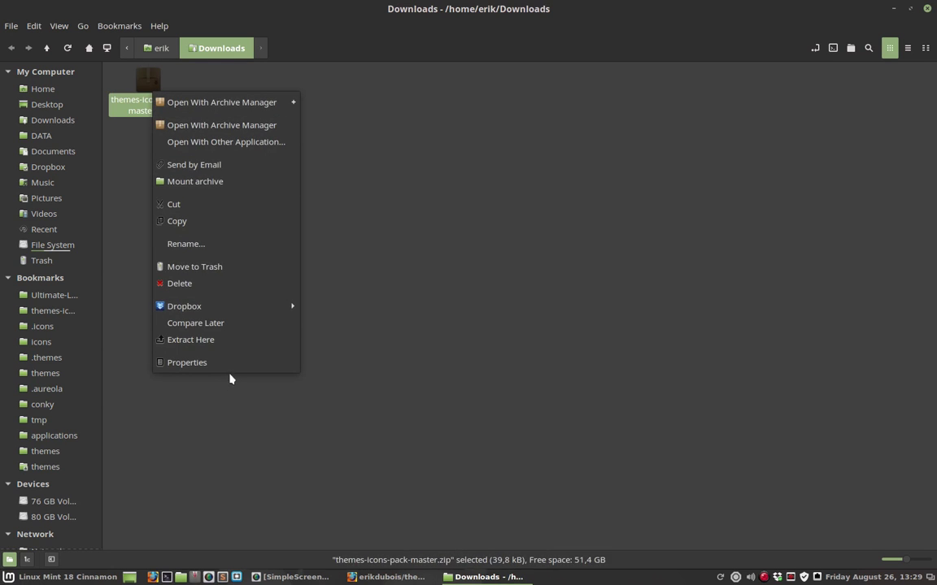
{"action": "left_click", "coordinate": [248, 341]}
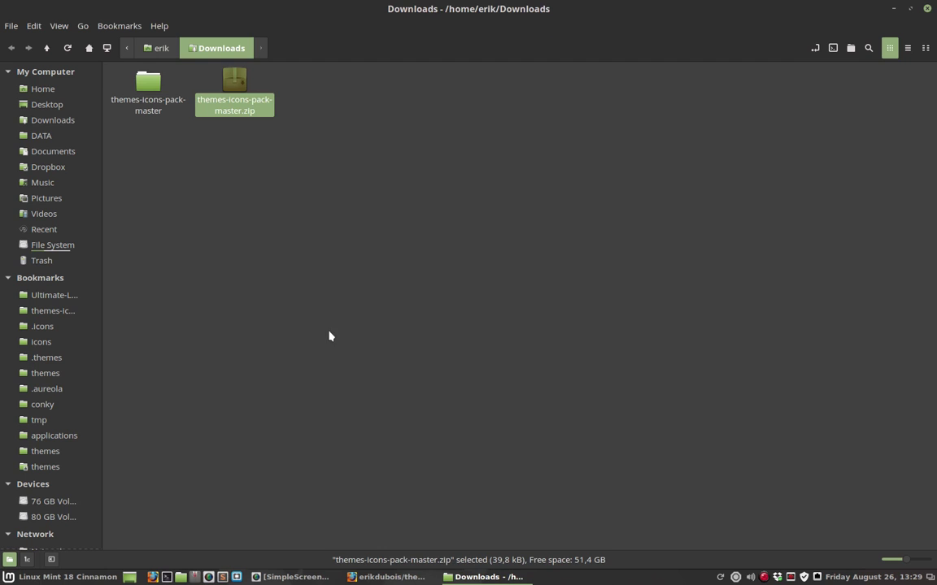
{"action": "left_click", "coordinate": [150, 81]}
Open themes-icons-pack-master and try launching installation_deb.sh, cancelling the run prompt
{"action": "double_click", "coordinate": [150, 82]}
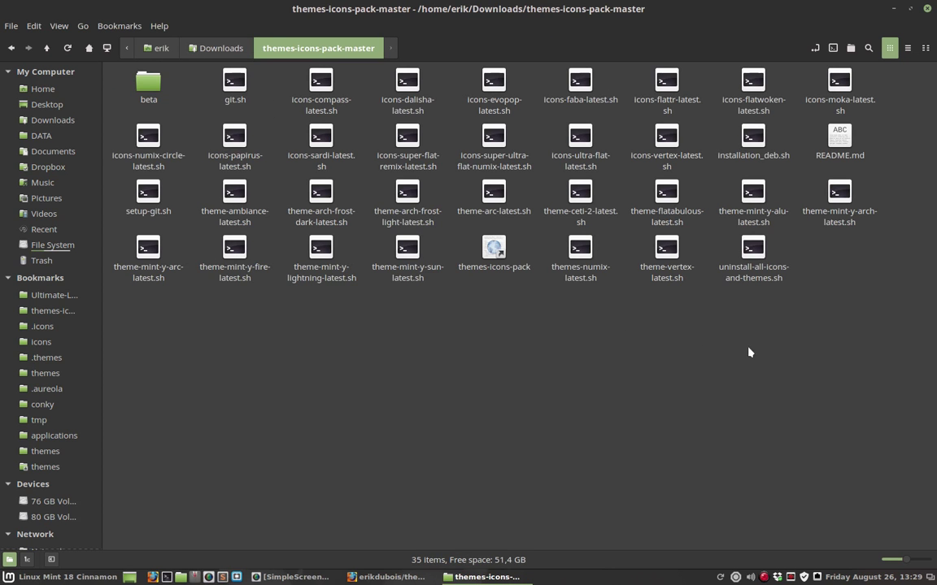
{"action": "left_click", "coordinate": [757, 147]}
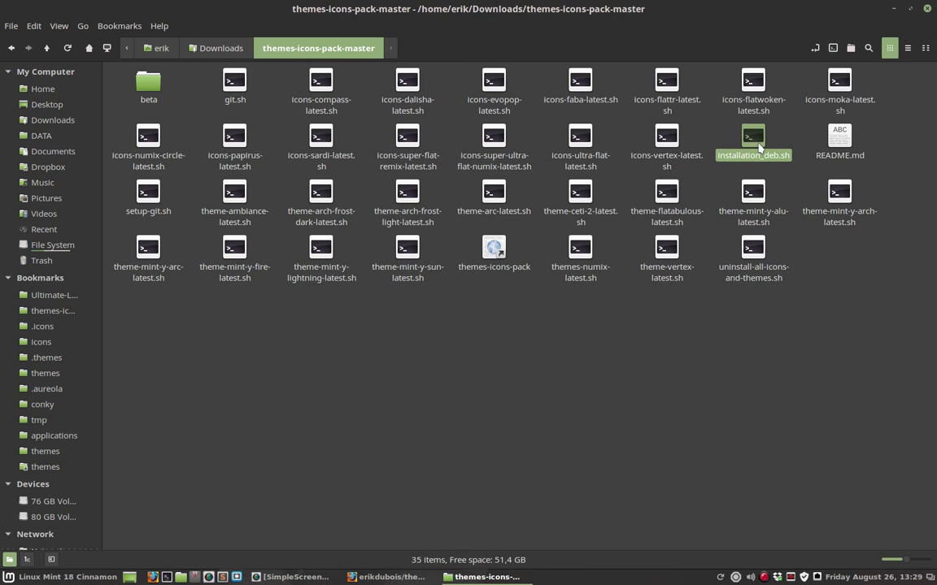
{"action": "left_click", "coordinate": [750, 273]}
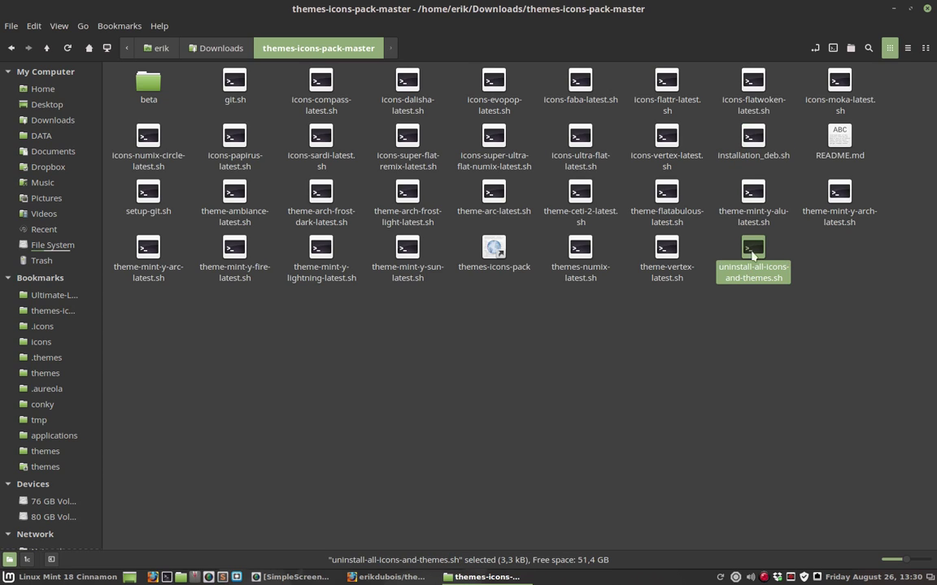
{"action": "double_click", "coordinate": [755, 138]}
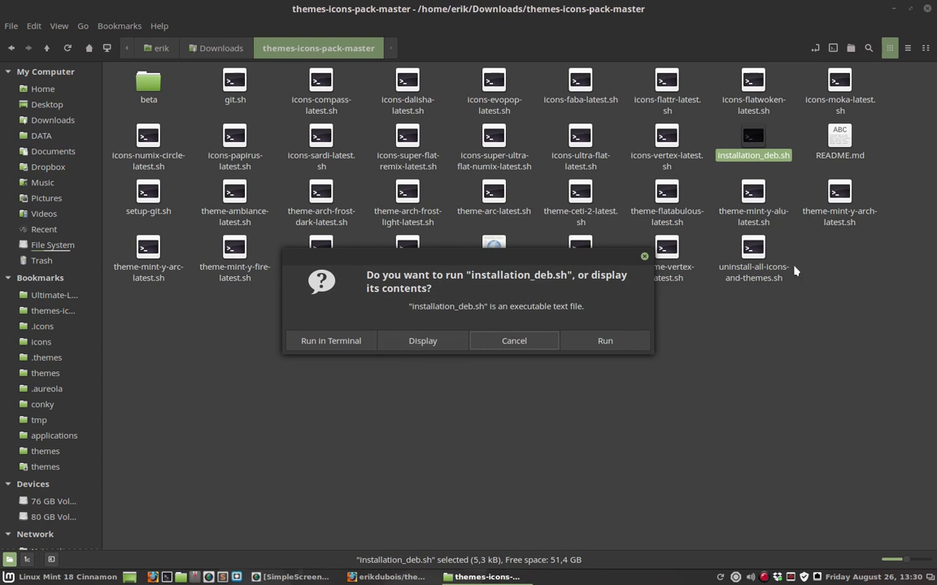
{"action": "left_click", "coordinate": [514, 341]}
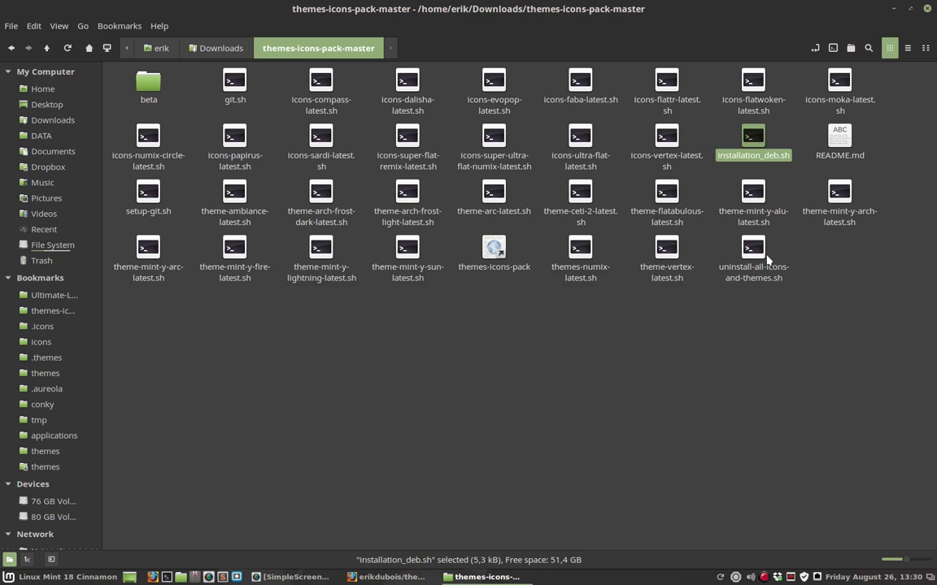
{"action": "left_click", "coordinate": [760, 262]}
{"action": "double_click", "coordinate": [756, 142]}
{"action": "left_click", "coordinate": [439, 343]}
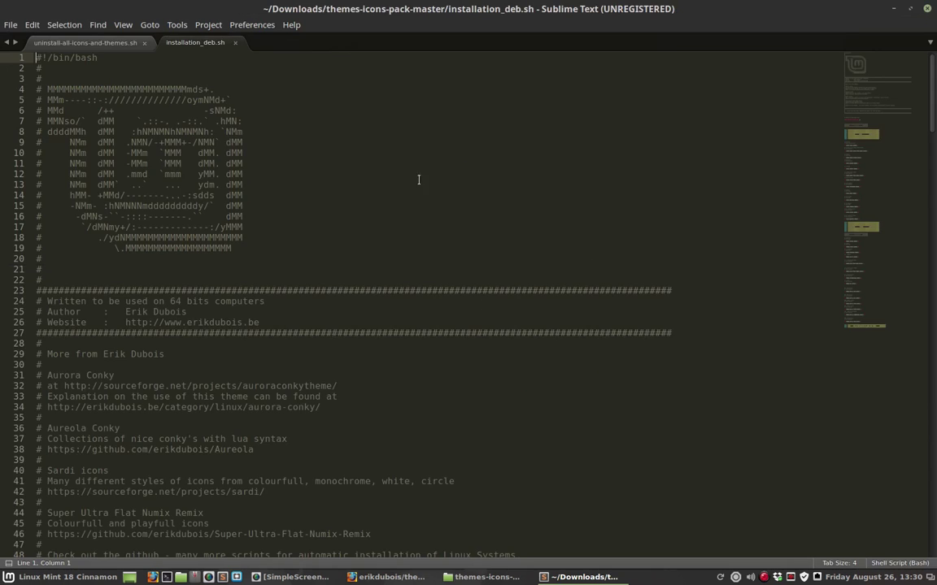
{"action": "scroll", "coordinate": [246, 234], "scroll_direction": "down", "scroll_amount": 20}
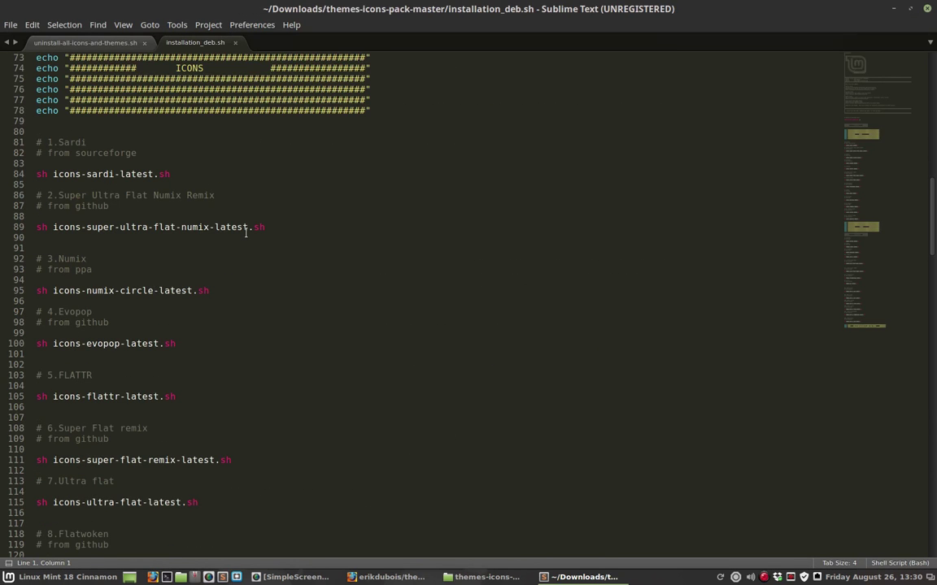
{"action": "scroll", "coordinate": [246, 234], "scroll_direction": "down", "scroll_amount": 1}
{"action": "scroll", "coordinate": [245, 233], "scroll_direction": "down", "scroll_amount": 2}
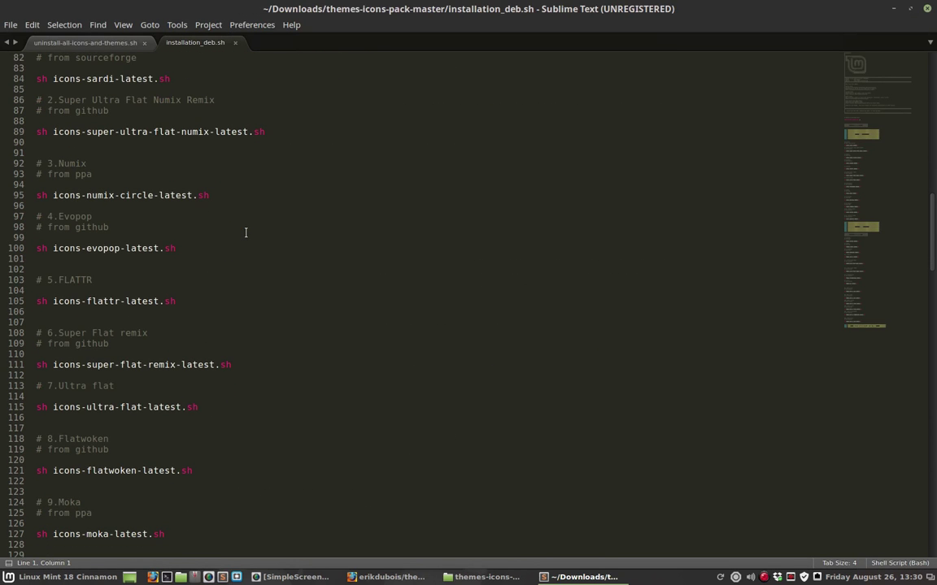
{"action": "scroll", "coordinate": [245, 234], "scroll_direction": "down", "scroll_amount": 2}
{"action": "scroll", "coordinate": [246, 234], "scroll_direction": "down", "scroll_amount": 3}
{"action": "scroll", "coordinate": [246, 234], "scroll_direction": "down", "scroll_amount": 2}
{"action": "scroll", "coordinate": [246, 233], "scroll_direction": "down", "scroll_amount": 1}
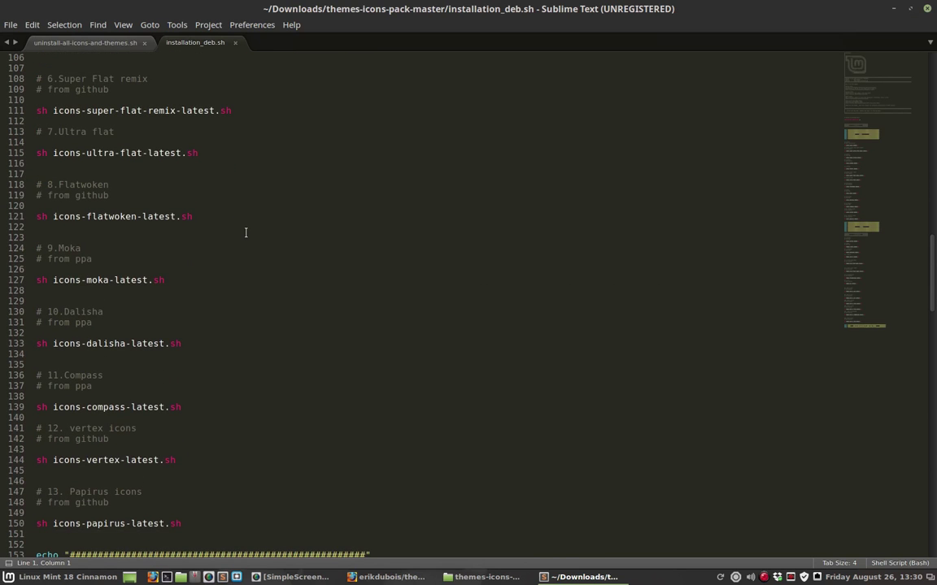
{"action": "mouse_move", "coordinate": [35, 119]}
{"action": "left_mouse_down"}
{"action": "mouse_move", "coordinate": [42, 131]}
{"action": "mouse_move", "coordinate": [208, 156]}
{"action": "left_mouse_up"}
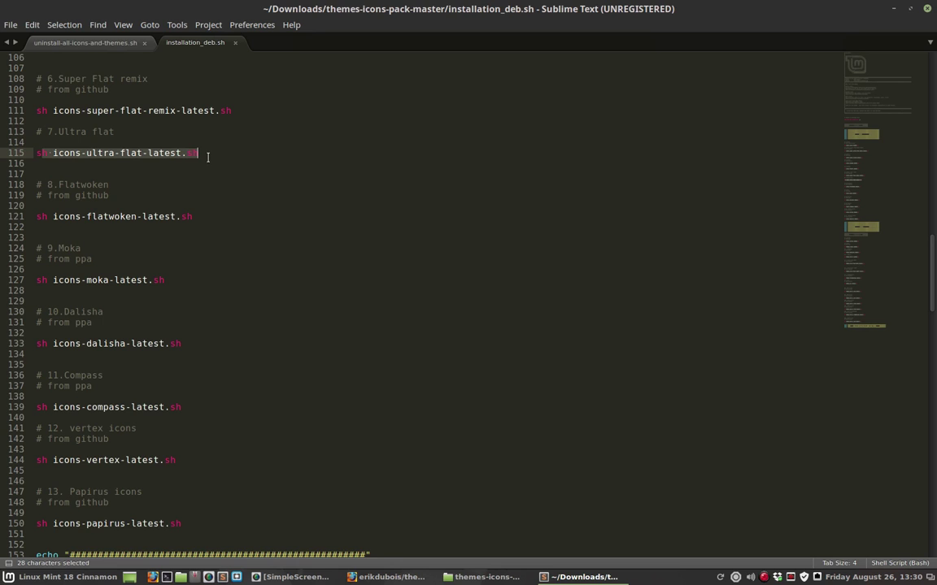
{"action": "scroll", "coordinate": [202, 235], "scroll_direction": "down", "scroll_amount": 10}
{"action": "scroll", "coordinate": [203, 235], "scroll_direction": "down", "scroll_amount": 6}
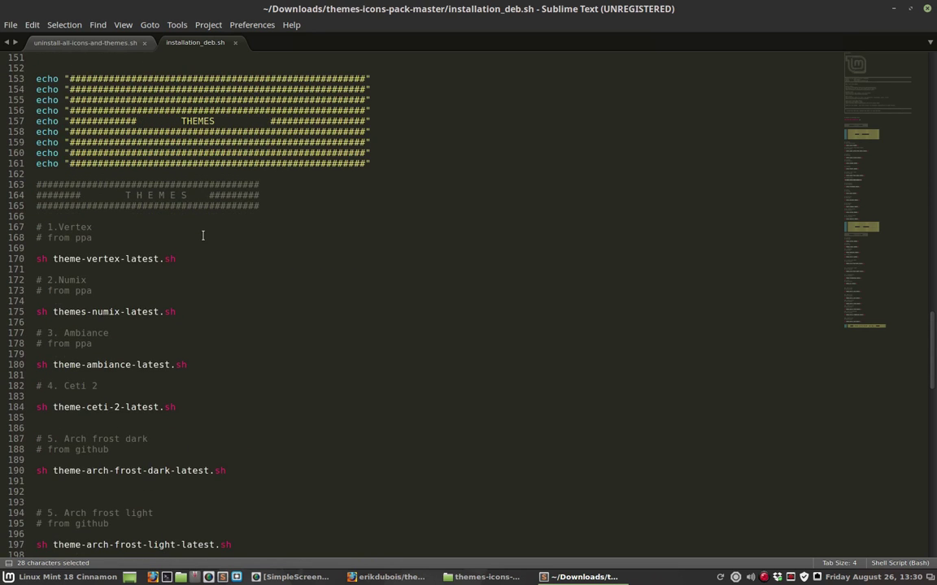
{"action": "scroll", "coordinate": [202, 235], "scroll_direction": "down", "scroll_amount": 5}
{"action": "scroll", "coordinate": [203, 235], "scroll_direction": "down", "scroll_amount": 3}
{"action": "scroll", "coordinate": [203, 235], "scroll_direction": "down", "scroll_amount": 5}
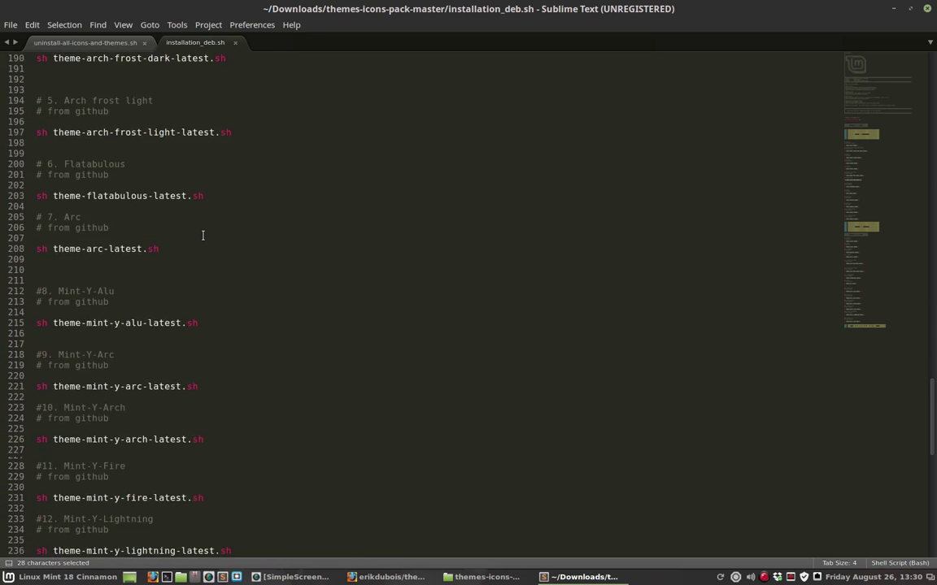
{"action": "scroll", "coordinate": [203, 235], "scroll_direction": "down", "scroll_amount": 9}
{"action": "scroll", "coordinate": [202, 235], "scroll_direction": "down", "scroll_amount": 2}
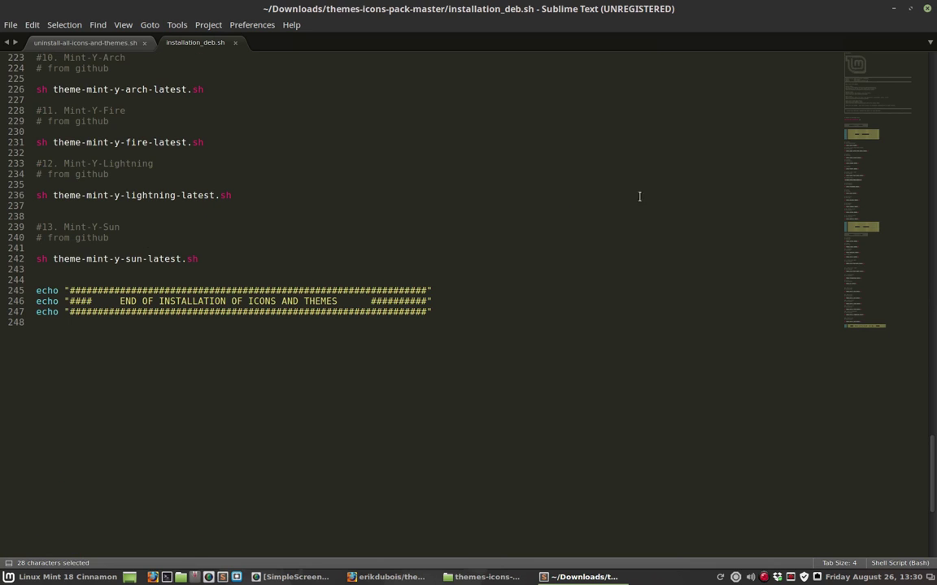
{"action": "scroll", "coordinate": [264, 217], "scroll_direction": "up", "scroll_amount": 20}
{"action": "scroll", "coordinate": [264, 217], "scroll_direction": "up", "scroll_amount": 13}
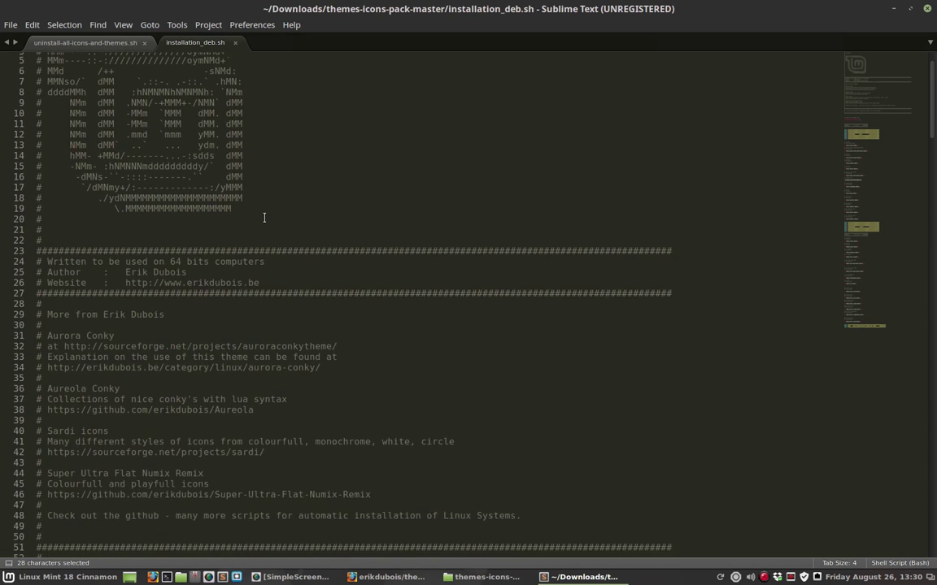
{"action": "scroll", "coordinate": [264, 217], "scroll_direction": "down", "scroll_amount": 8}
{"action": "scroll", "coordinate": [264, 217], "scroll_direction": "down", "scroll_amount": 15}
{"action": "scroll", "coordinate": [263, 217], "scroll_direction": "down", "scroll_amount": 4}
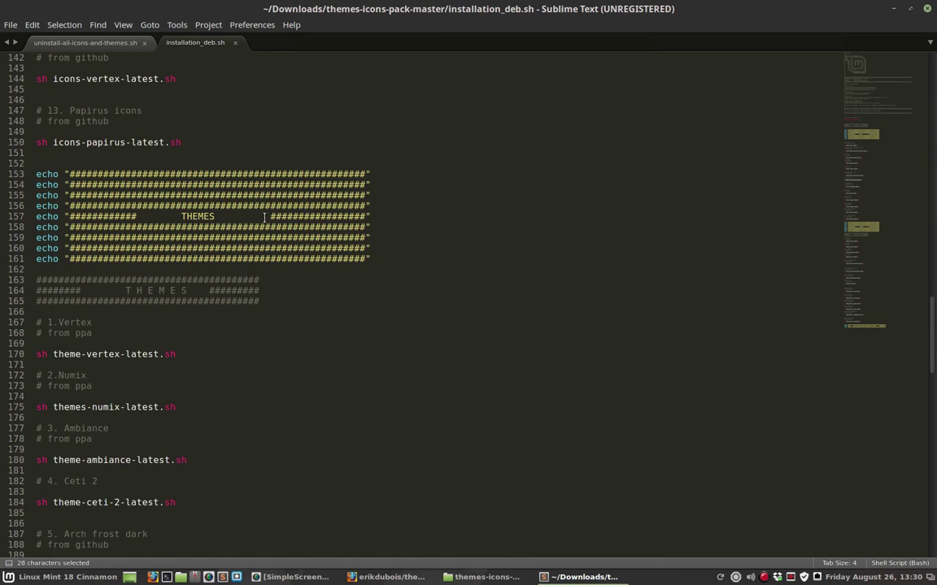
{"action": "scroll", "coordinate": [264, 217], "scroll_direction": "down", "scroll_amount": 10}
{"action": "scroll", "coordinate": [264, 217], "scroll_direction": "down", "scroll_amount": 4}
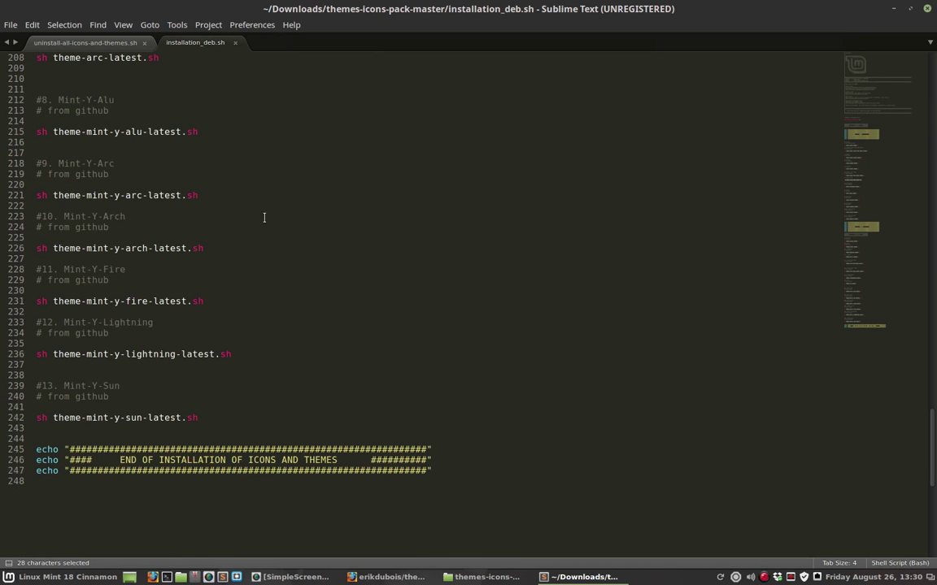
Close the script in the editor and cancel Nemo's prompt to run installation_deb.sh
{"action": "left_click", "coordinate": [928, 9]}
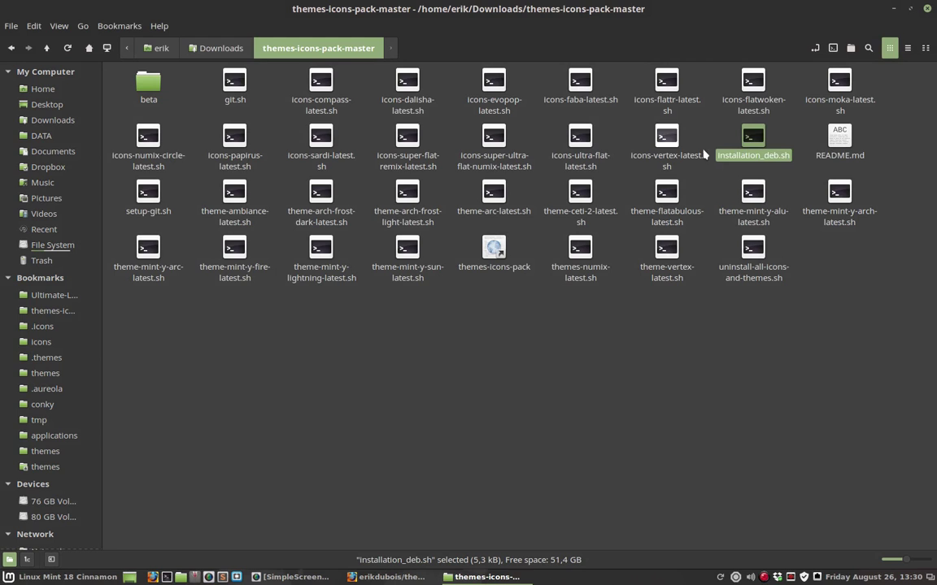
{"action": "key", "text": "Left"}
{"action": "key", "text": "Left"}
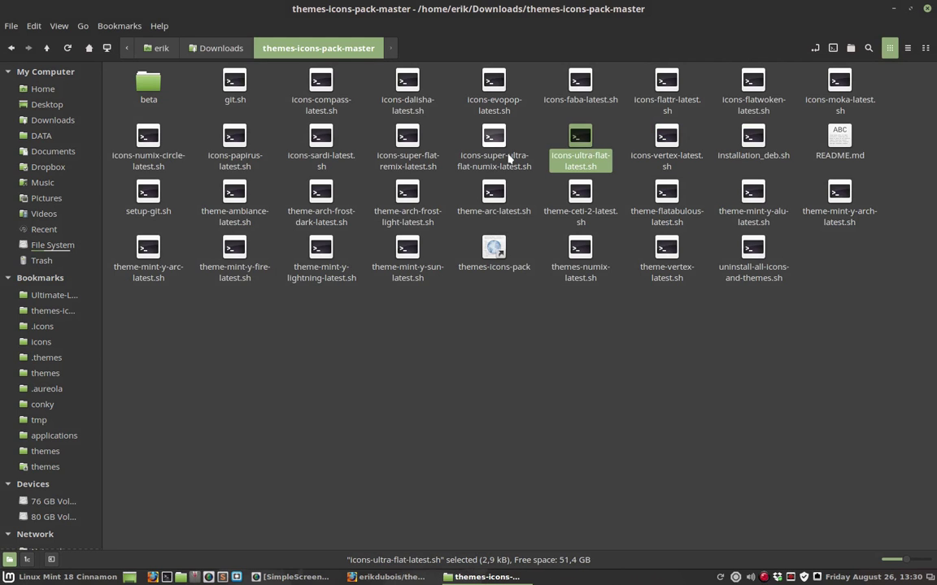
{"action": "key", "text": "Left"}
{"action": "left_click", "coordinate": [748, 158]}
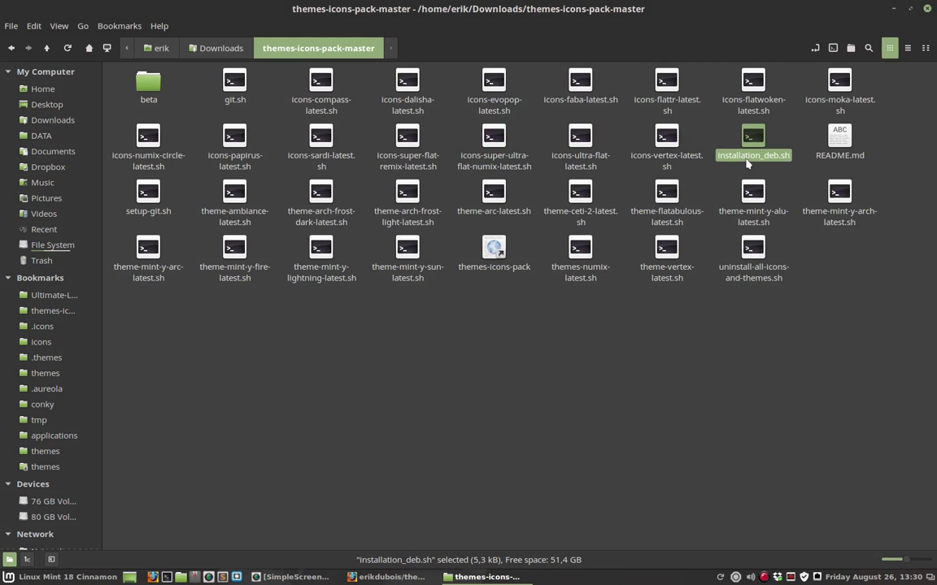
{"action": "double_click", "coordinate": [748, 162]}
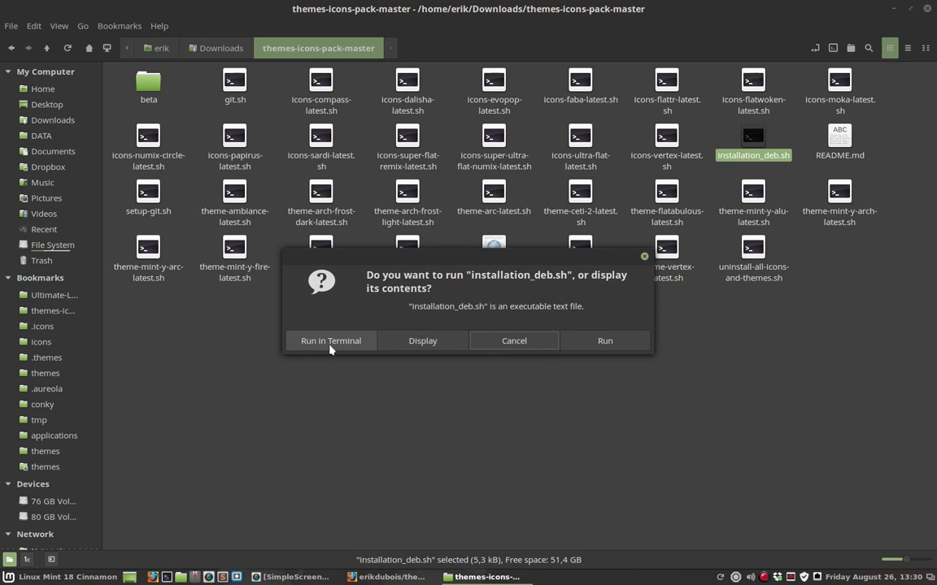
{"action": "left_click", "coordinate": [513, 341]}
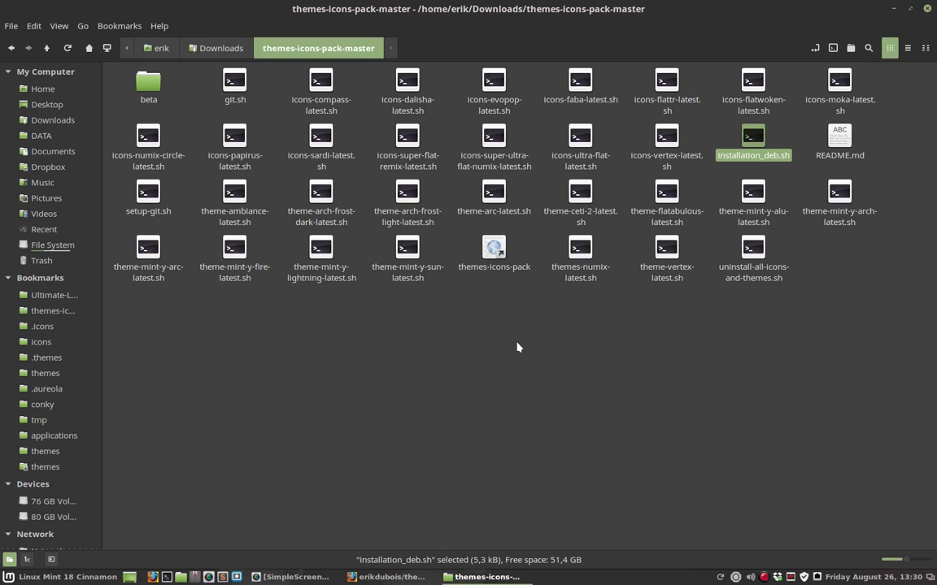
Run ./installation_deb.sh from a terminal in that folder, entering the sudo password
{"action": "left_click", "coordinate": [832, 49]}
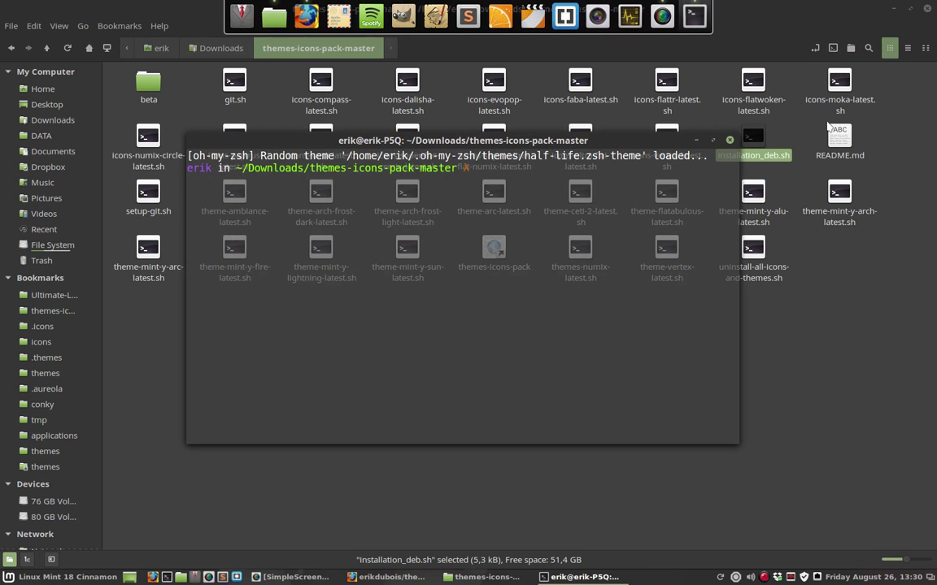
{"action": "type", "text": "./inst"}
{"action": "key", "text": "Tab"}
{"action": "key", "text": "Return"}
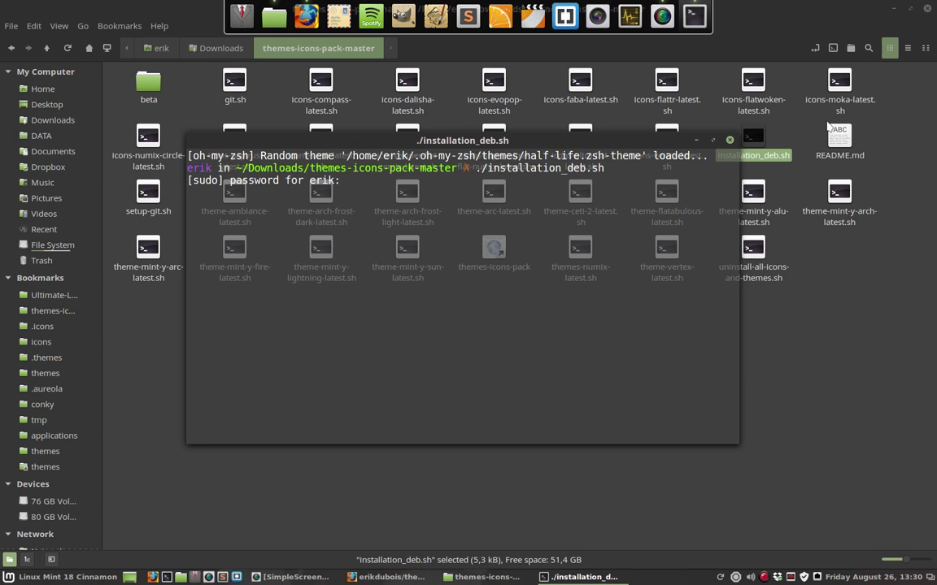
{"action": "key", "text": "Return"}
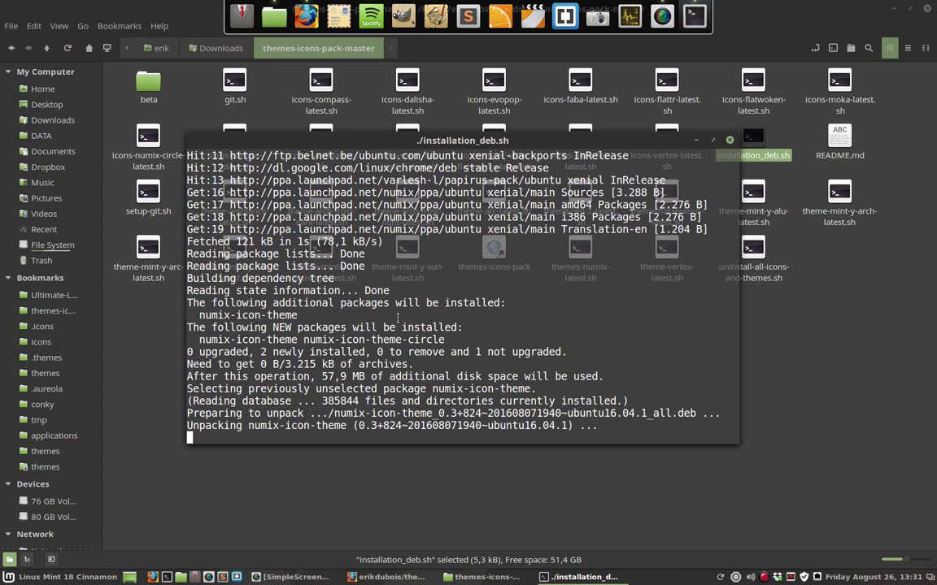
Check ~/.icons, then inspect the breeze and Numix folders in /usr/share/icons
{"action": "left_click", "coordinate": [46, 330]}
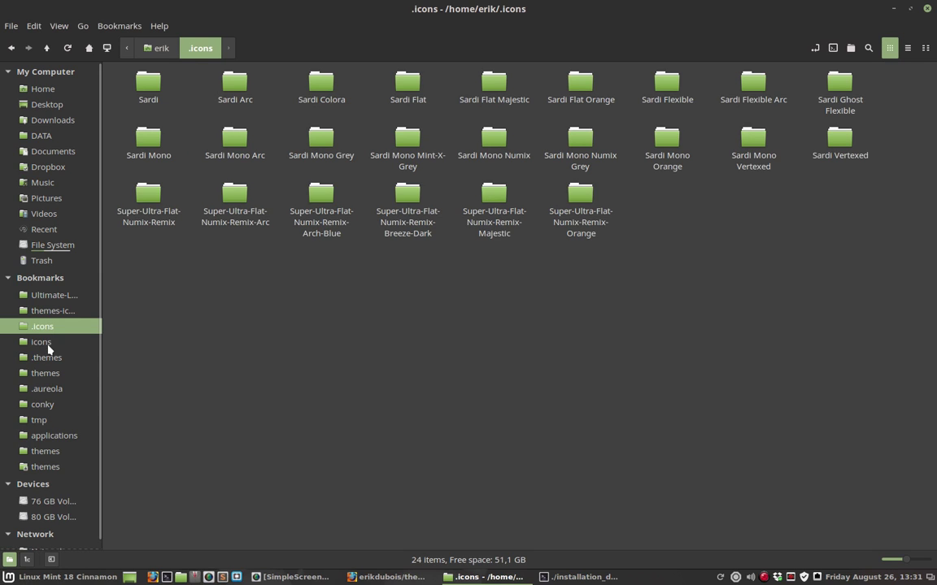
{"action": "left_click", "coordinate": [40, 342]}
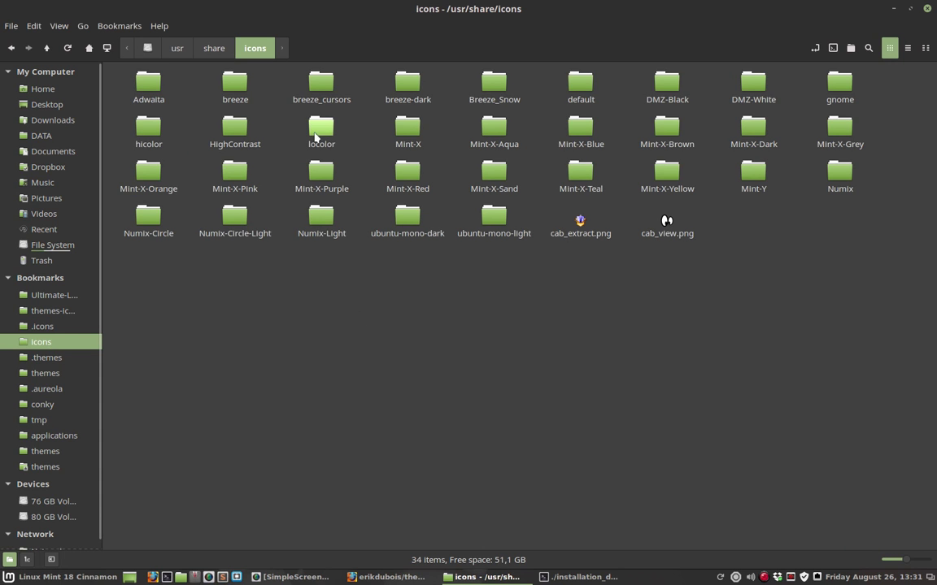
{"action": "left_click_drag", "start_coordinate": [106, 71], "coordinate": [387, 207]}
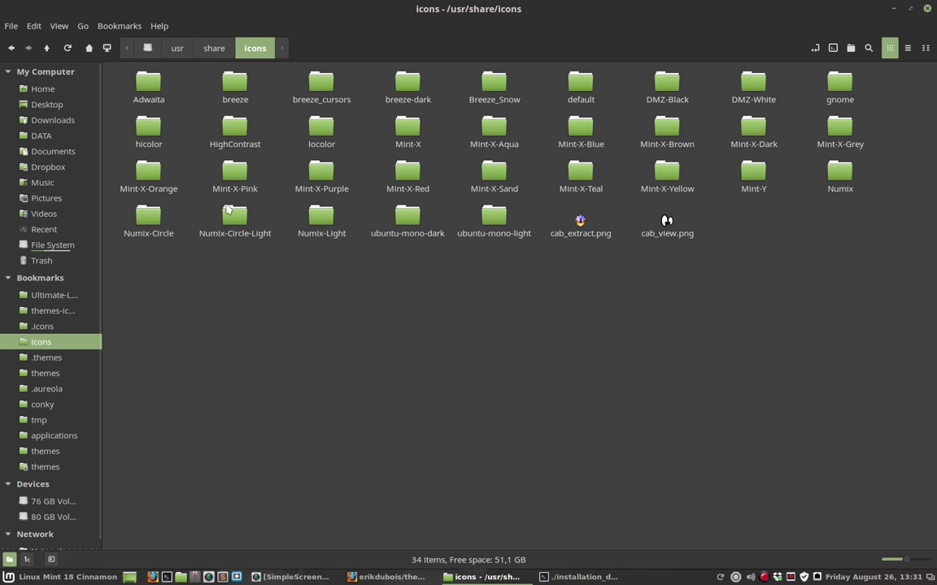
{"action": "left_click", "coordinate": [215, 330]}
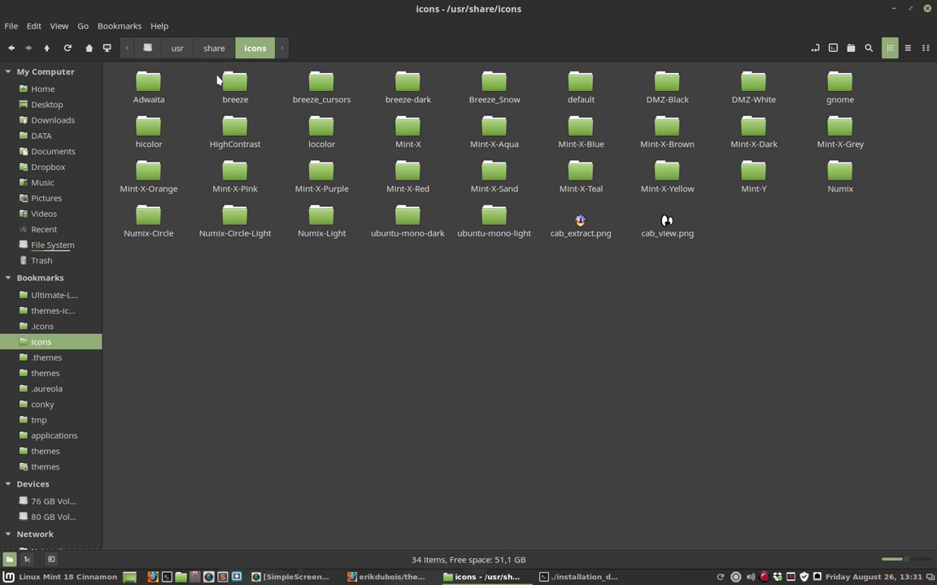
{"action": "left_click", "coordinate": [232, 83]}
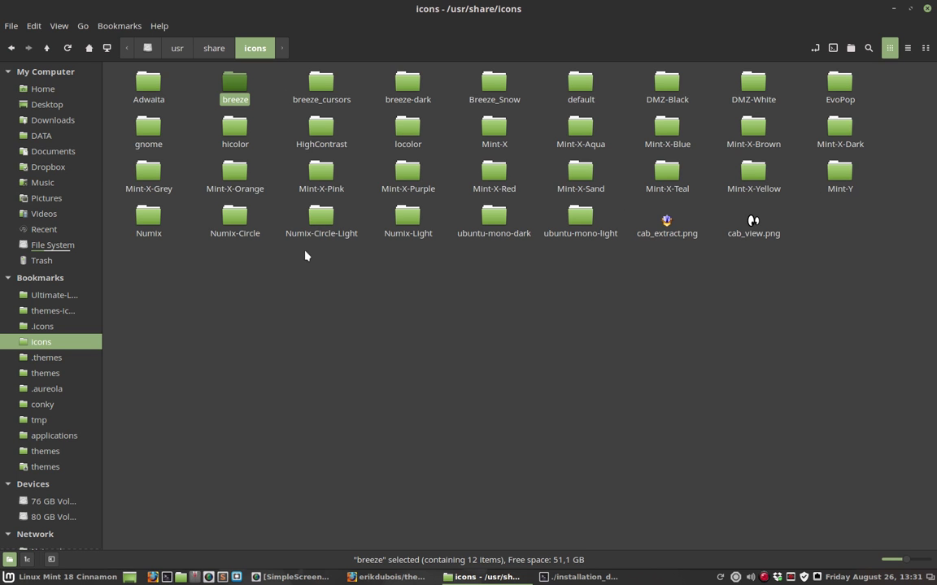
{"action": "left_click_drag", "start_coordinate": [306, 251], "coordinate": [439, 224]}
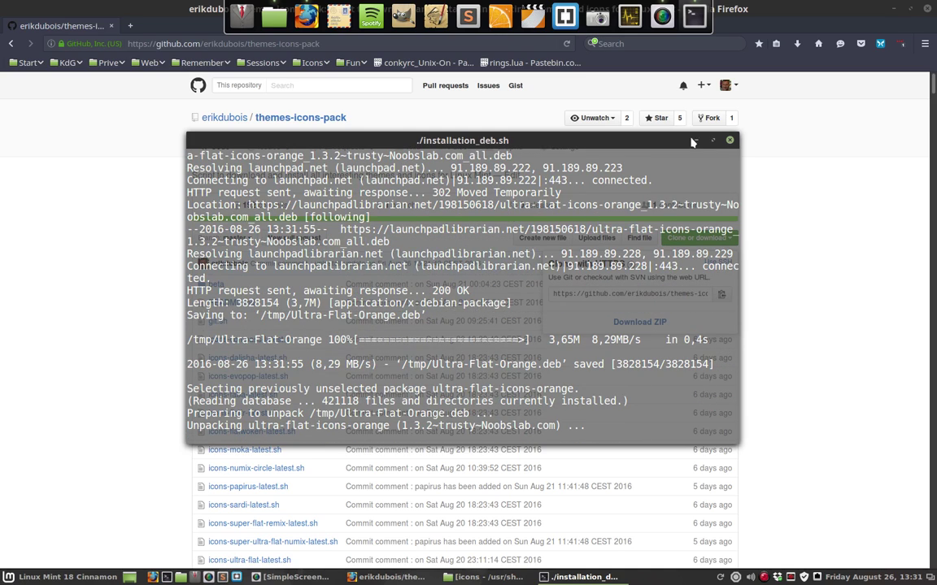
Minimize Firefox and the terminal, then cycle the wallpaper to the green tree artwork
{"action": "left_click", "coordinate": [891, 12]}
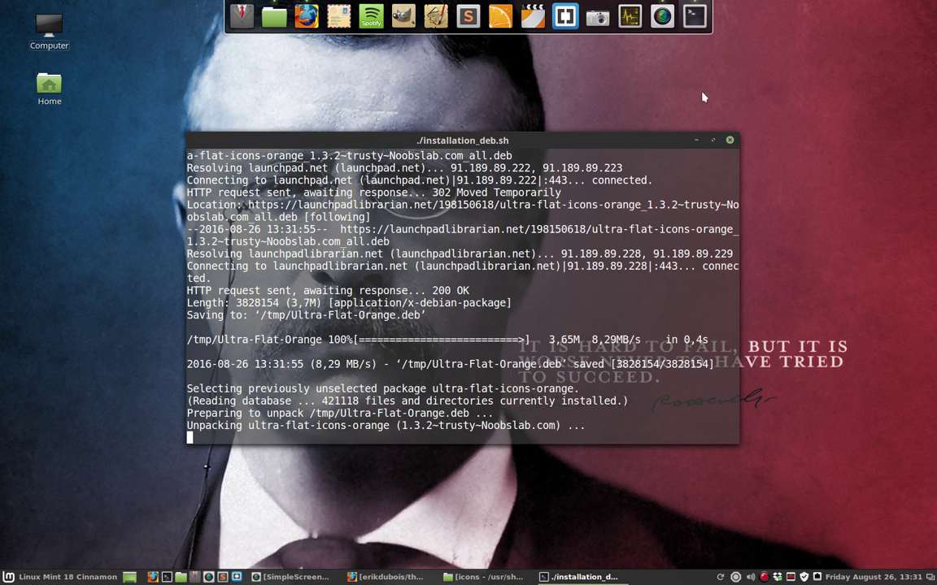
{"action": "left_click", "coordinate": [696, 141]}
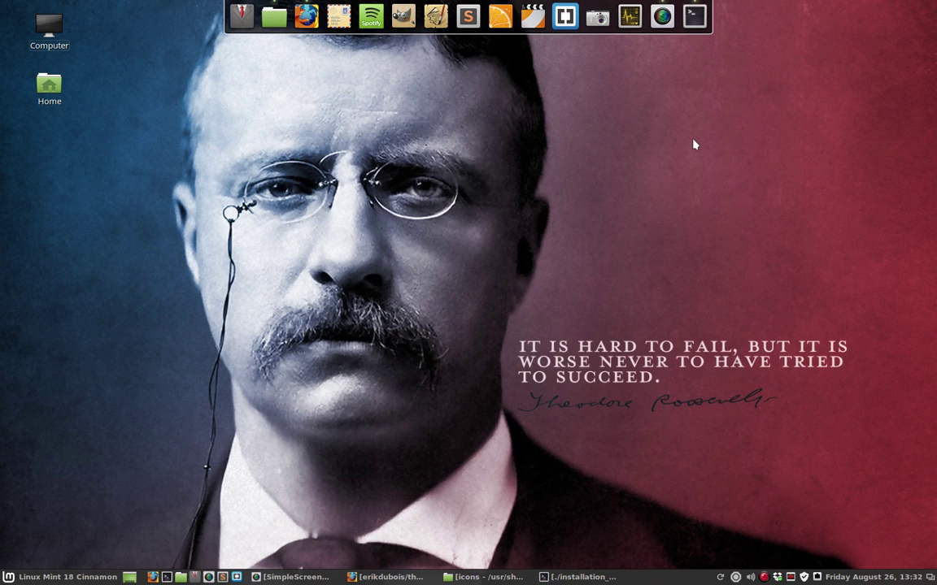
{"action": "left_click", "coordinate": [792, 579]}
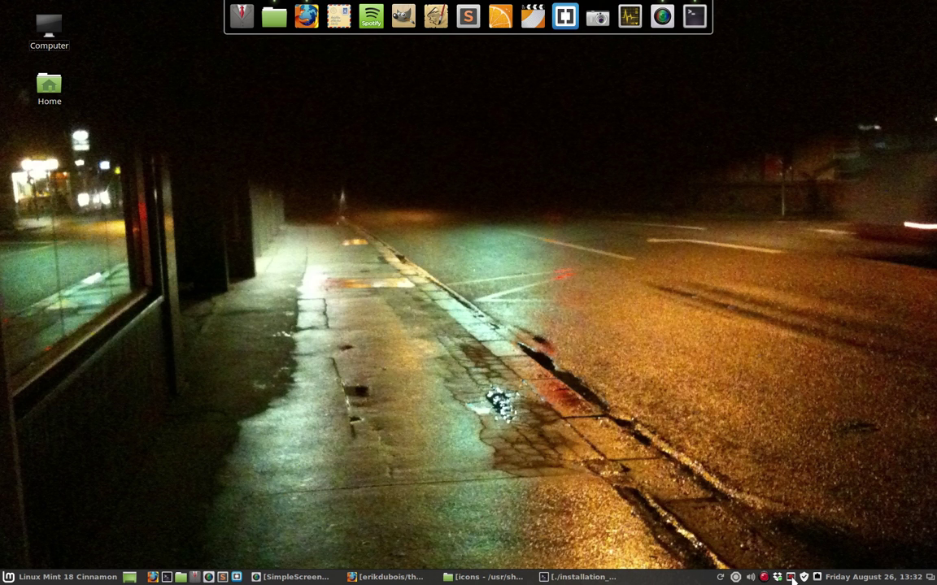
{"action": "left_click", "coordinate": [792, 579]}
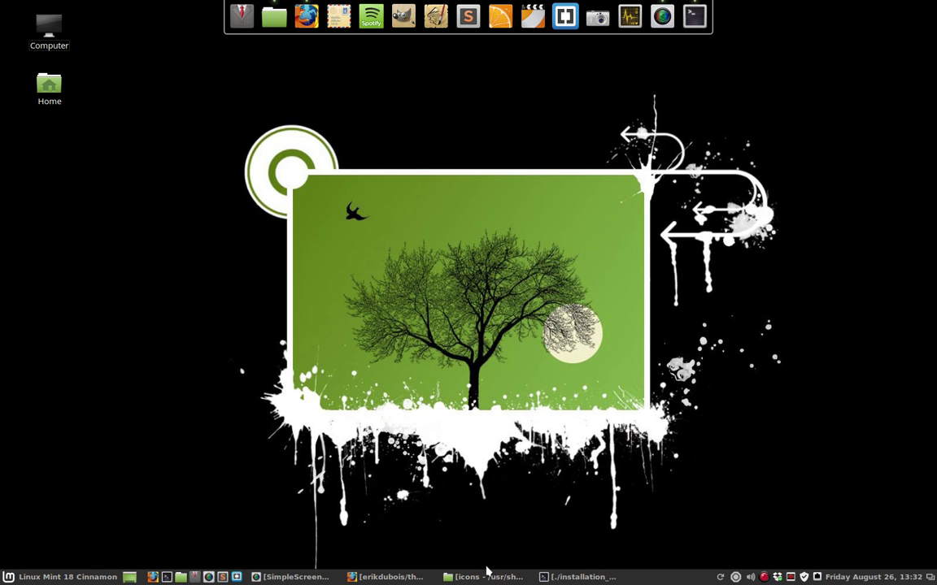
Restore the icons window and browse .icons, icons, .themes and /usr/share/themes
{"action": "left_click", "coordinate": [462, 578]}
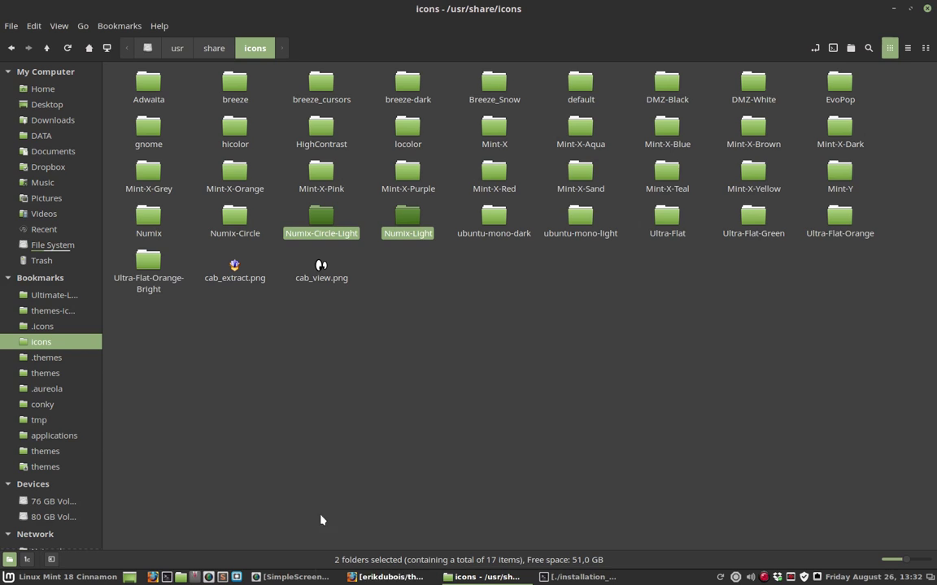
{"action": "left_click", "coordinate": [42, 326]}
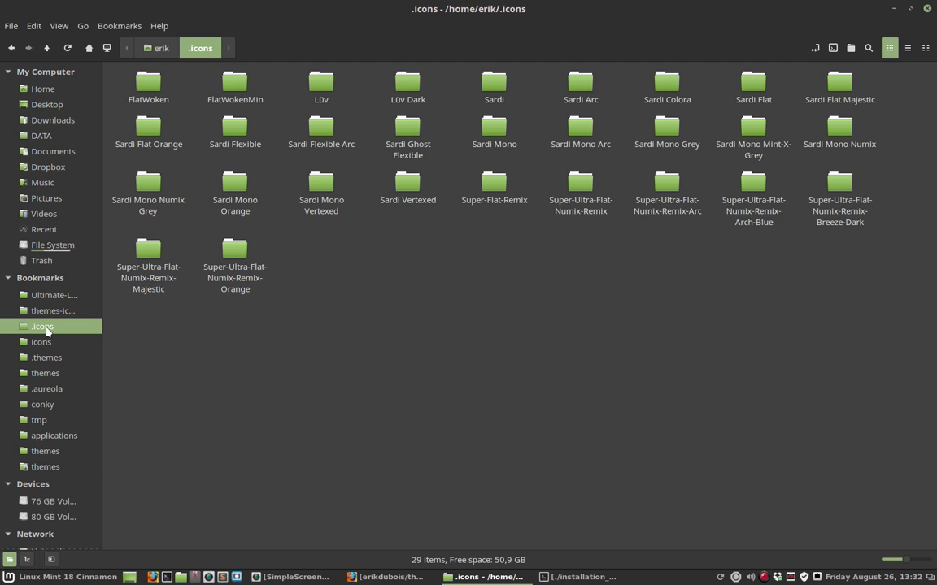
{"action": "left_click", "coordinate": [50, 343]}
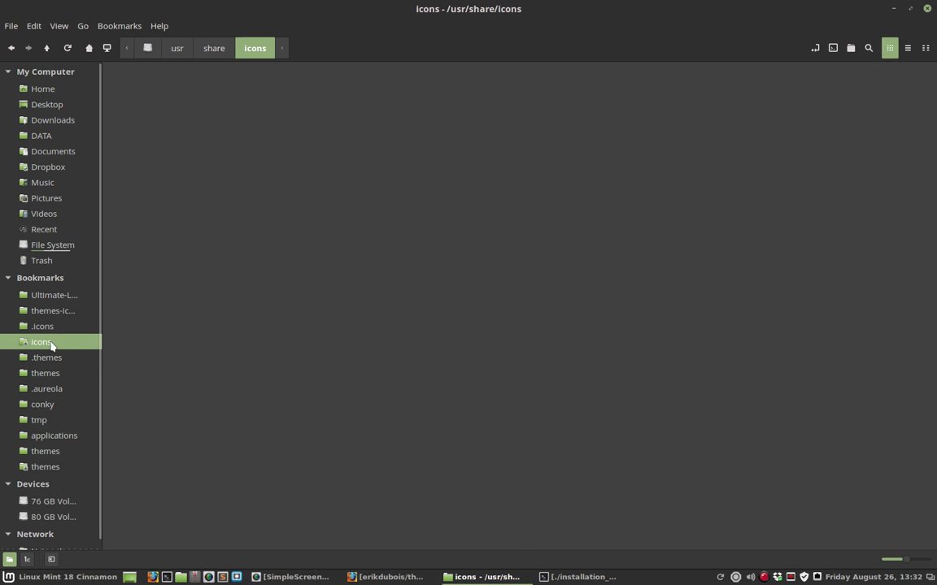
{"action": "left_click", "coordinate": [53, 359]}
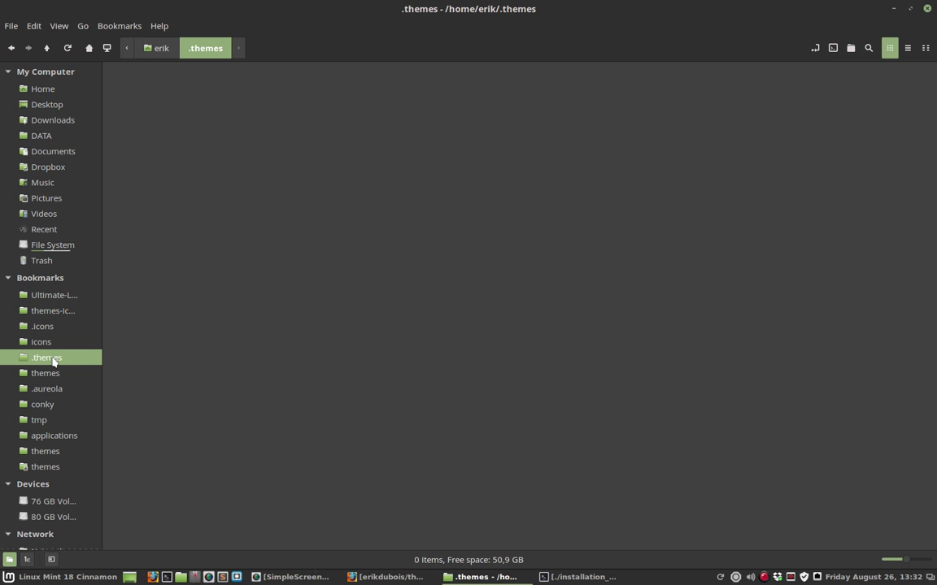
{"action": "left_click", "coordinate": [585, 579]}
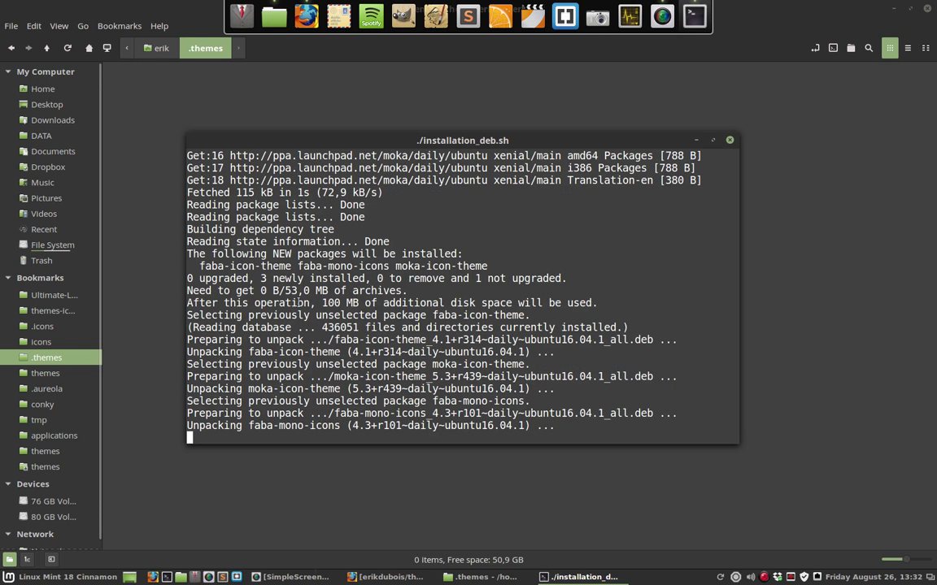
{"action": "left_click_drag", "start_coordinate": [302, 290], "coordinate": [407, 233]}
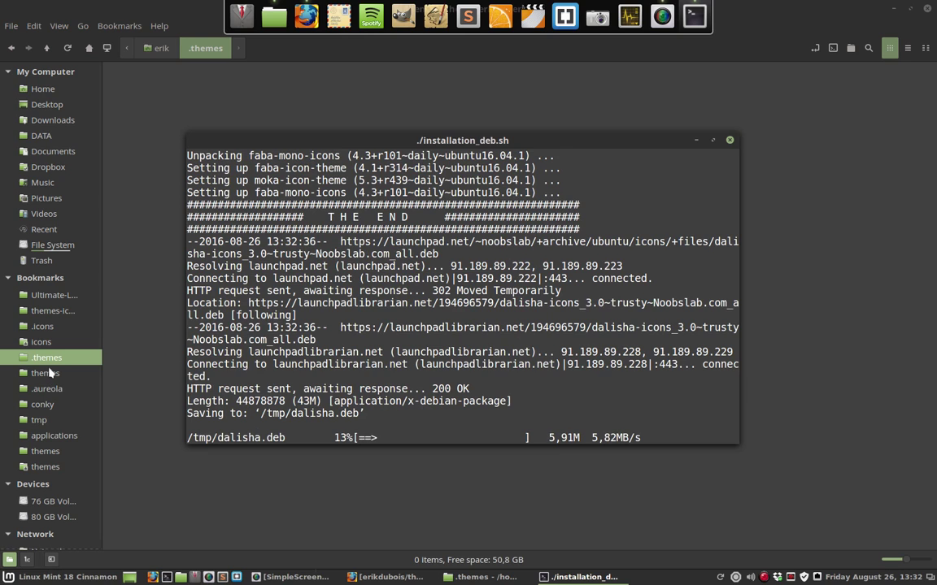
{"action": "left_click", "coordinate": [49, 372]}
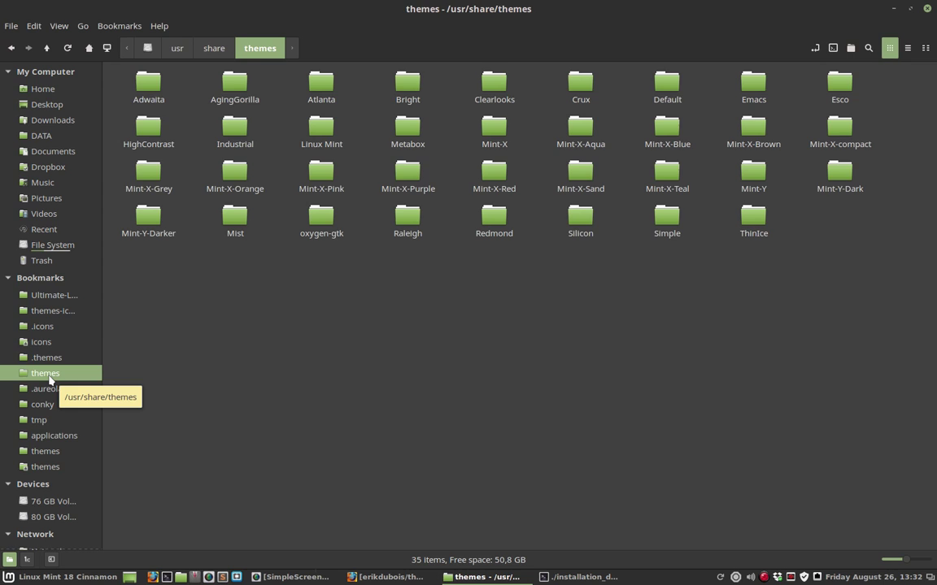
Check the installer terminal, then revisit each bookmark, ending at /usr/share/themes
{"action": "left_click", "coordinate": [582, 578]}
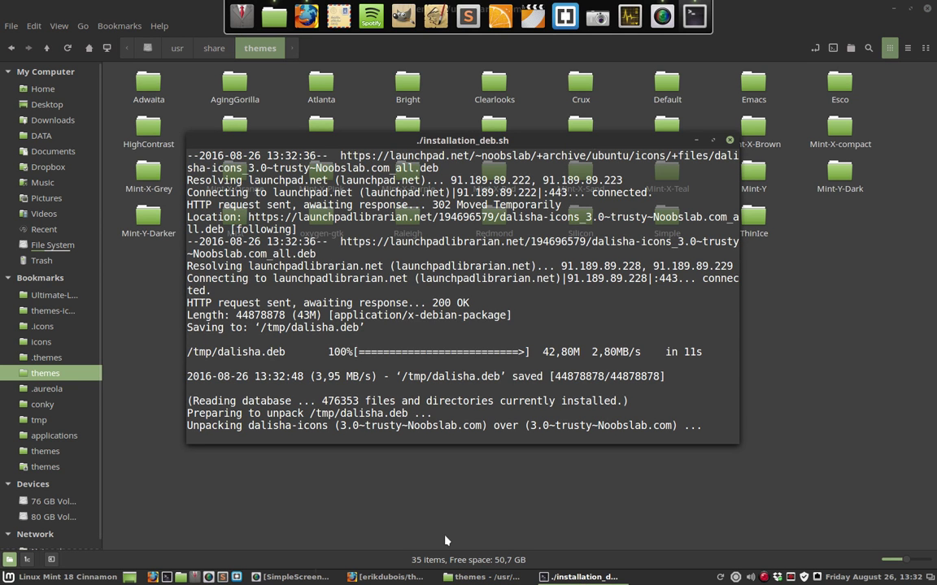
{"action": "left_click", "coordinate": [57, 329]}
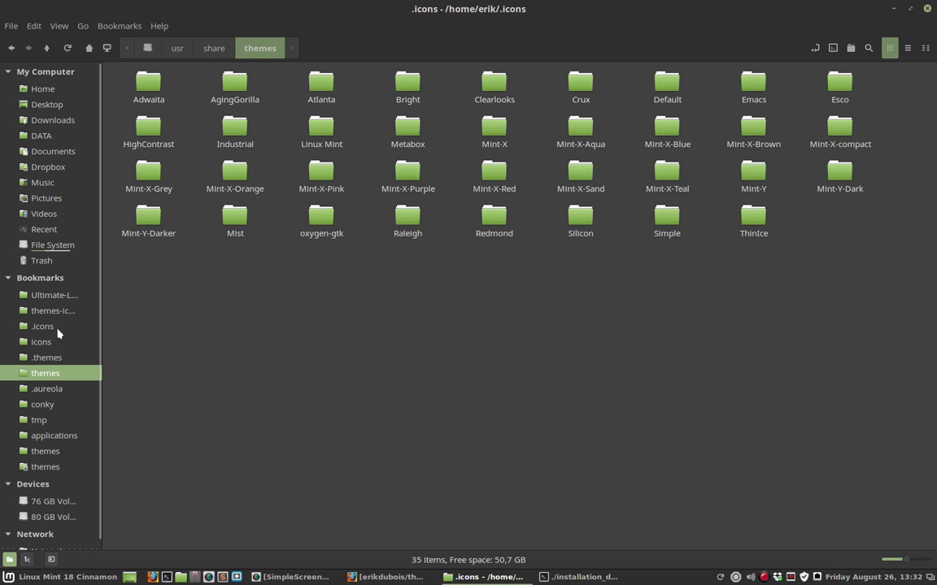
{"action": "left_click", "coordinate": [58, 343]}
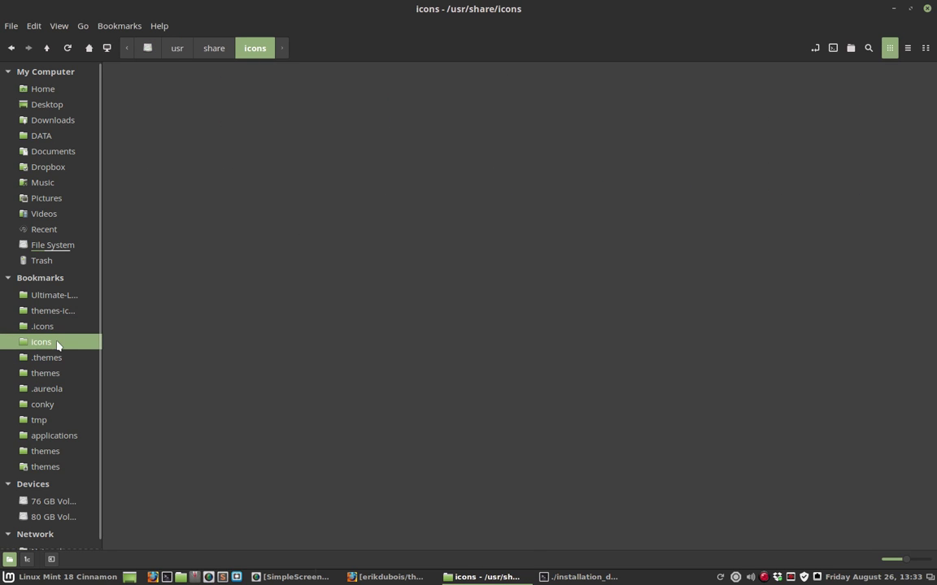
{"action": "left_click", "coordinate": [51, 361]}
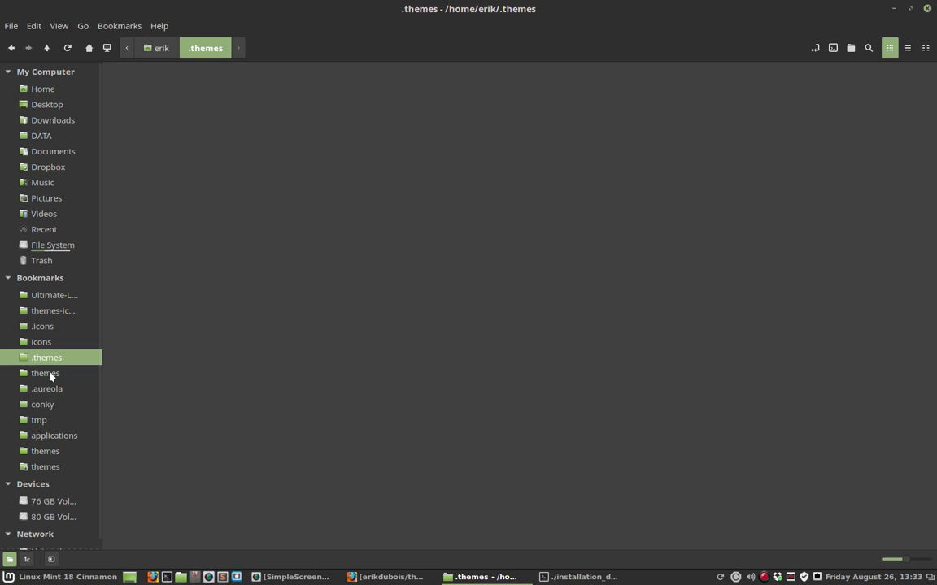
{"action": "left_click", "coordinate": [47, 374]}
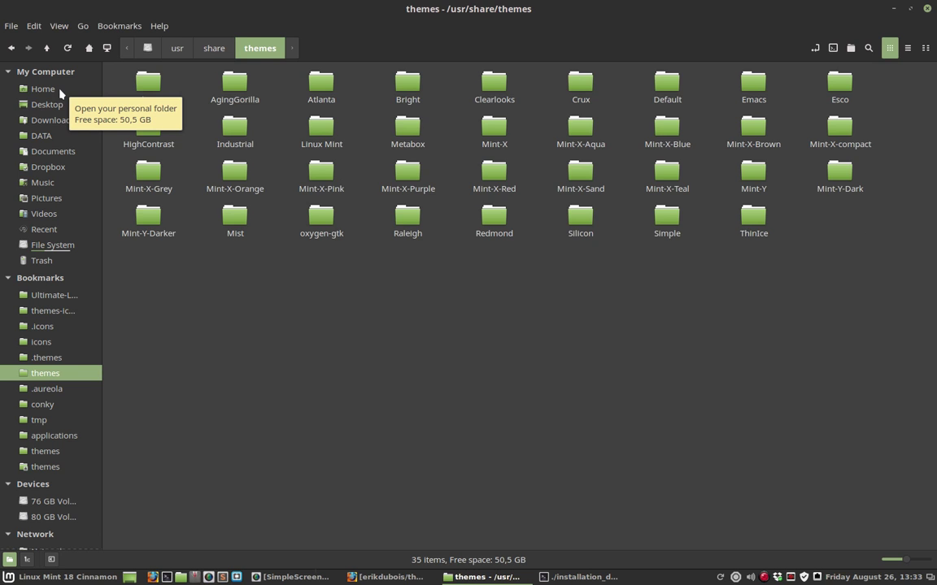
Wait for END OF INSTALLATION in the installer terminal, then close it
{"action": "left_click", "coordinate": [585, 577]}
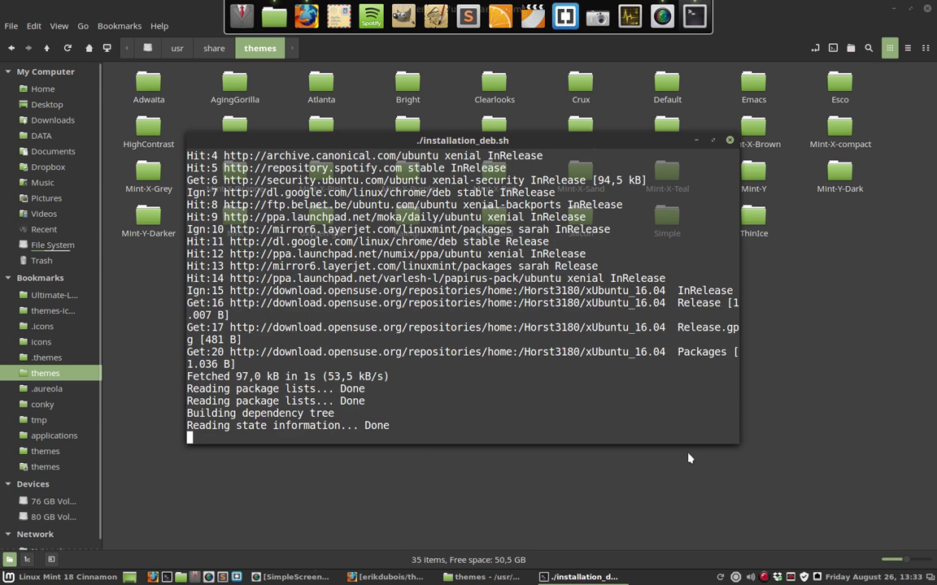
{"action": "right_click", "coordinate": [764, 578]}
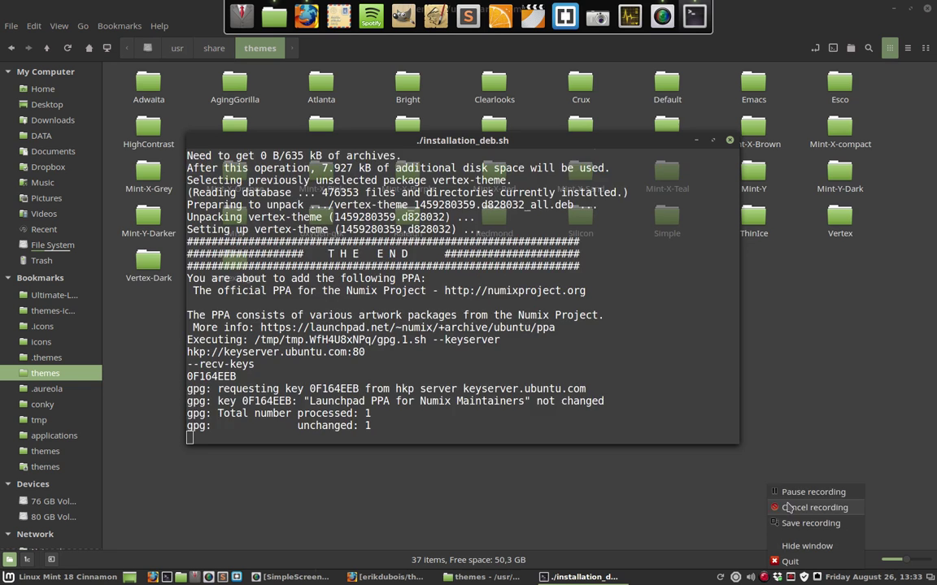
{"action": "left_click", "coordinate": [791, 493]}
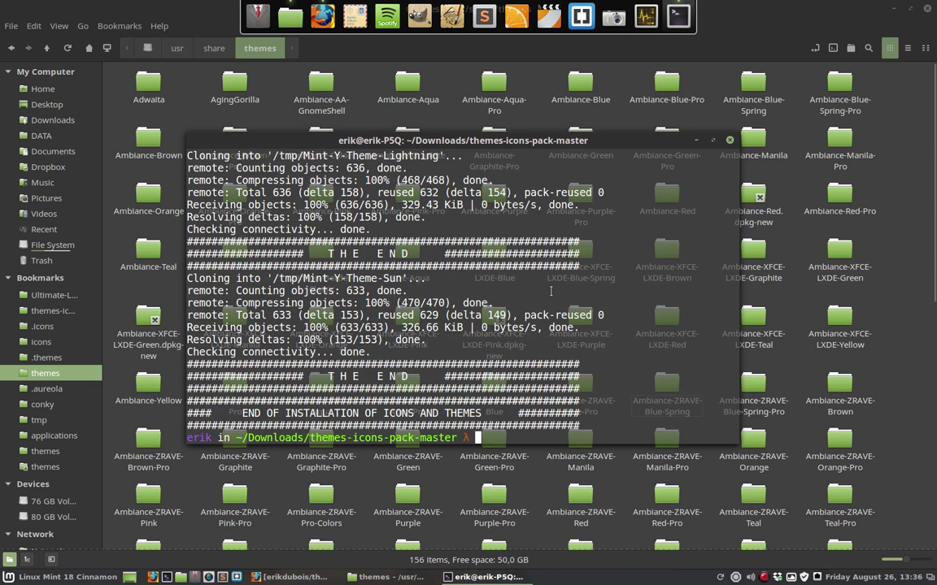
{"action": "left_click_drag", "start_coordinate": [489, 411], "coordinate": [232, 413]}
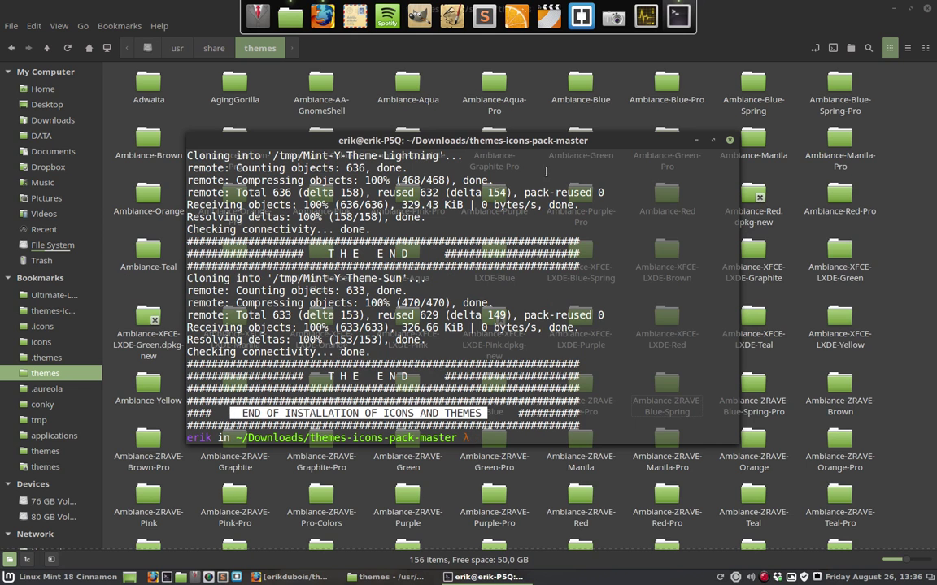
{"action": "left_click", "coordinate": [729, 139]}
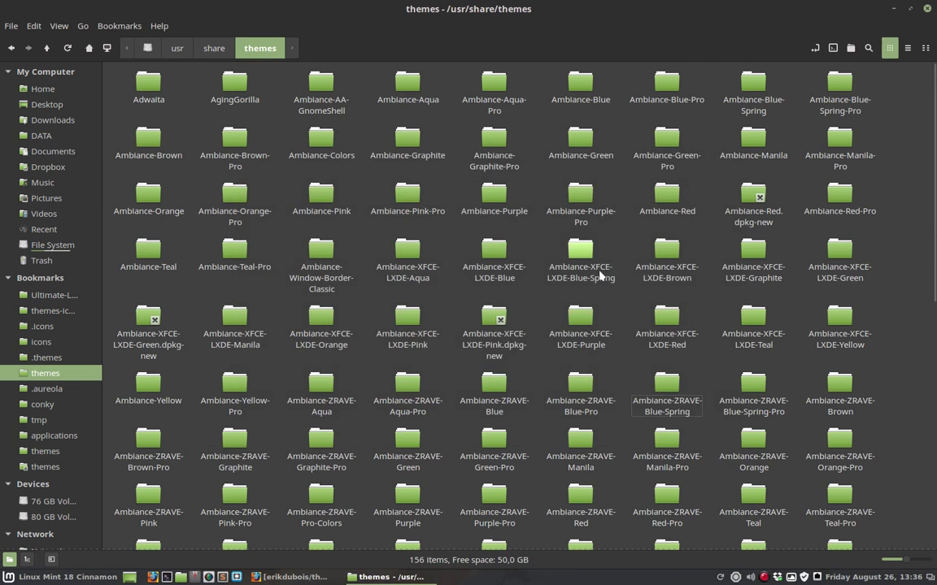
Browse the Ambiance and Radiance folders in /usr/share/themes, then open ~/.themes
{"action": "scroll", "coordinate": [569, 260], "scroll_direction": "down", "scroll_amount": 5}
{"action": "scroll", "coordinate": [592, 278], "scroll_direction": "down", "scroll_amount": 5}
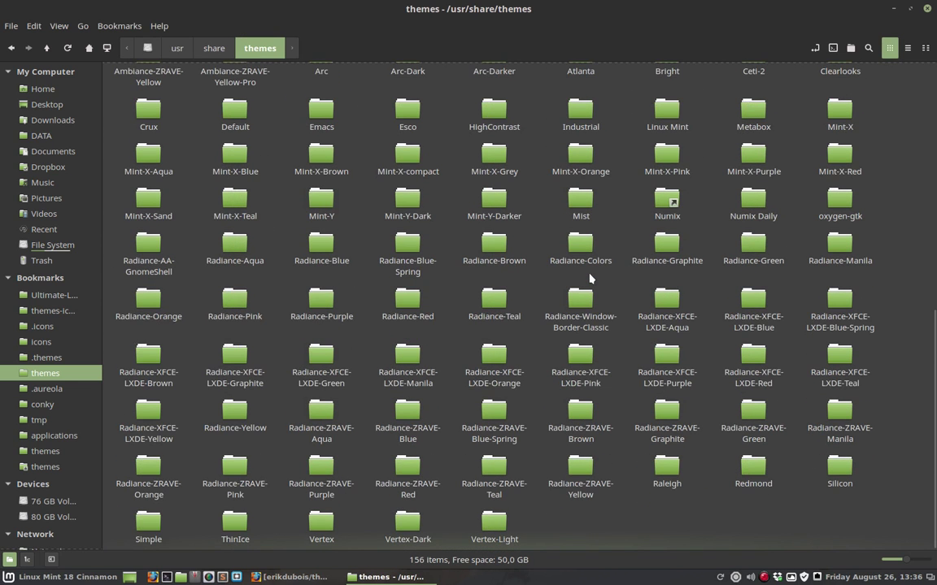
{"action": "scroll", "coordinate": [504, 281], "scroll_direction": "up", "scroll_amount": 10}
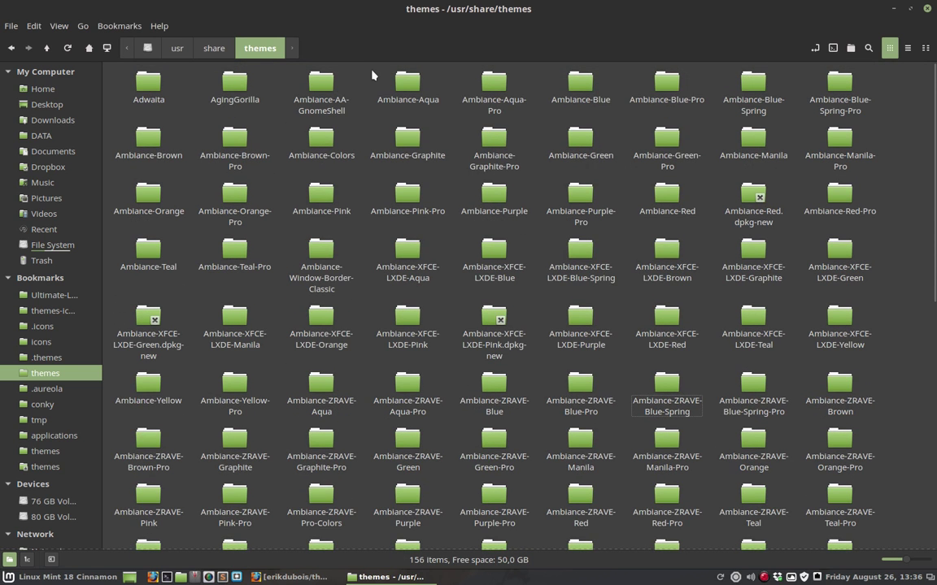
{"action": "left_click_drag", "start_coordinate": [373, 75], "coordinate": [874, 348]}
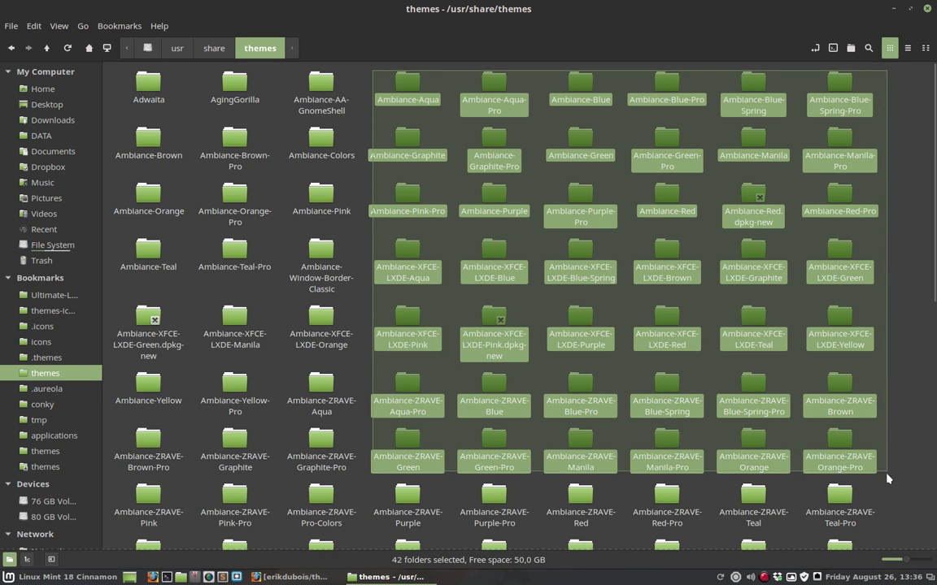
{"action": "mouse_move", "coordinate": [873, 348]}
{"action": "left_mouse_down"}
{"action": "mouse_move", "coordinate": [885, 552]}
{"action": "mouse_move", "coordinate": [926, 355]}
{"action": "mouse_move", "coordinate": [122, 321]}
{"action": "mouse_move", "coordinate": [700, 329]}
{"action": "mouse_move", "coordinate": [171, 317]}
{"action": "mouse_move", "coordinate": [565, 355]}
{"action": "mouse_move", "coordinate": [253, 364]}
{"action": "mouse_move", "coordinate": [113, 333]}
{"action": "left_mouse_up"}
{"action": "left_click", "coordinate": [171, 317]}
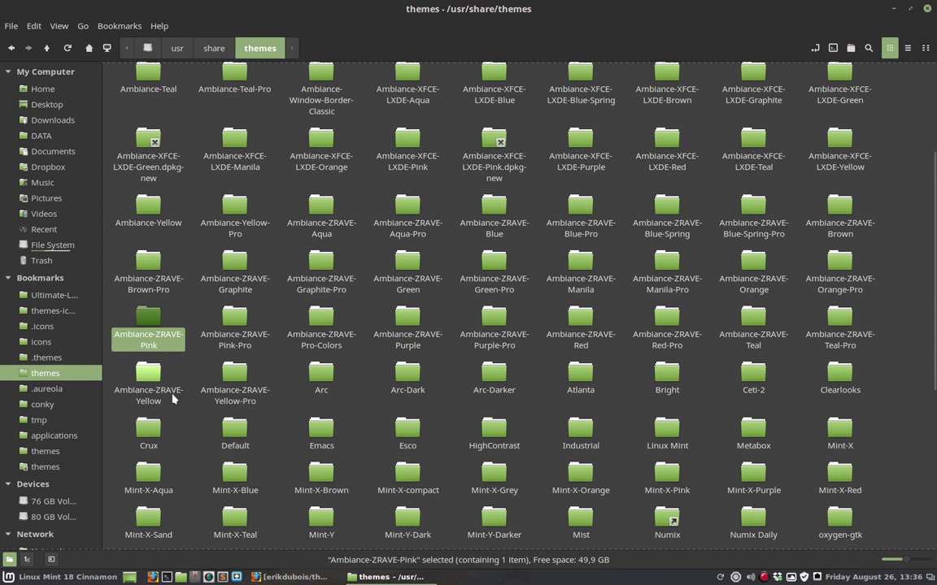
{"action": "scroll", "coordinate": [173, 399], "scroll_direction": "down", "scroll_amount": 5}
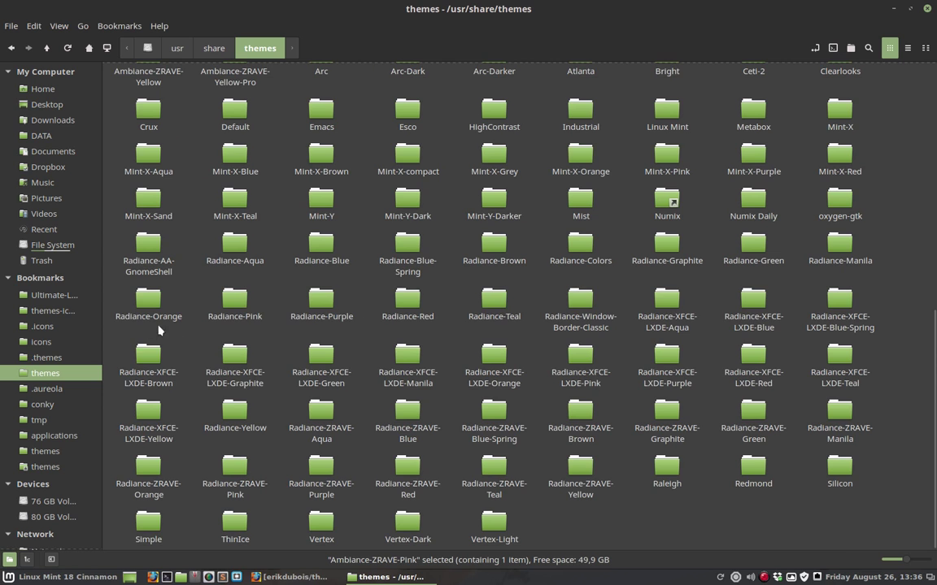
{"action": "mouse_move", "coordinate": [114, 301]}
{"action": "left_mouse_down"}
{"action": "mouse_move", "coordinate": [817, 491]}
{"action": "mouse_move", "coordinate": [599, 481]}
{"action": "mouse_move", "coordinate": [524, 325]}
{"action": "left_mouse_up"}
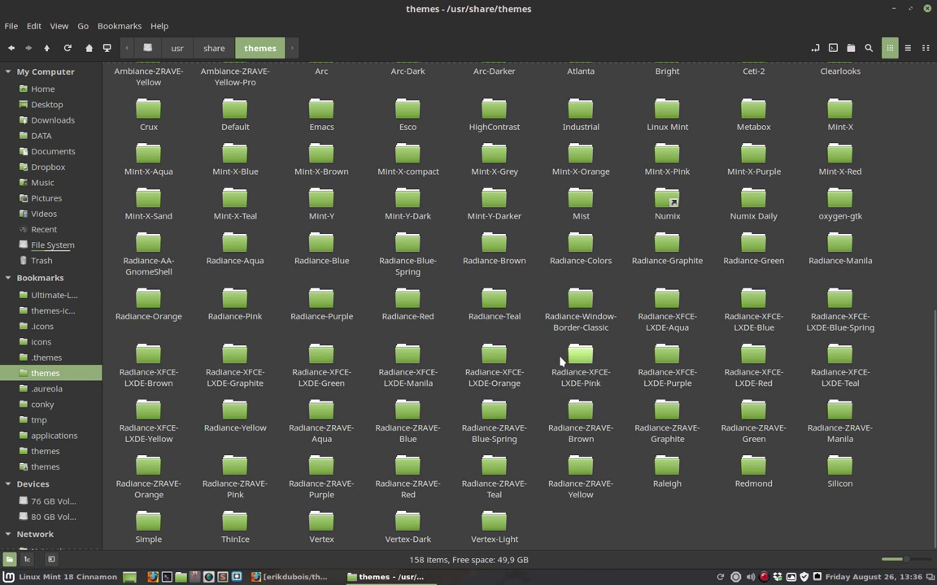
{"action": "left_click", "coordinate": [605, 381]}
{"action": "key", "text": "Right"}
{"action": "key", "text": "Right"}
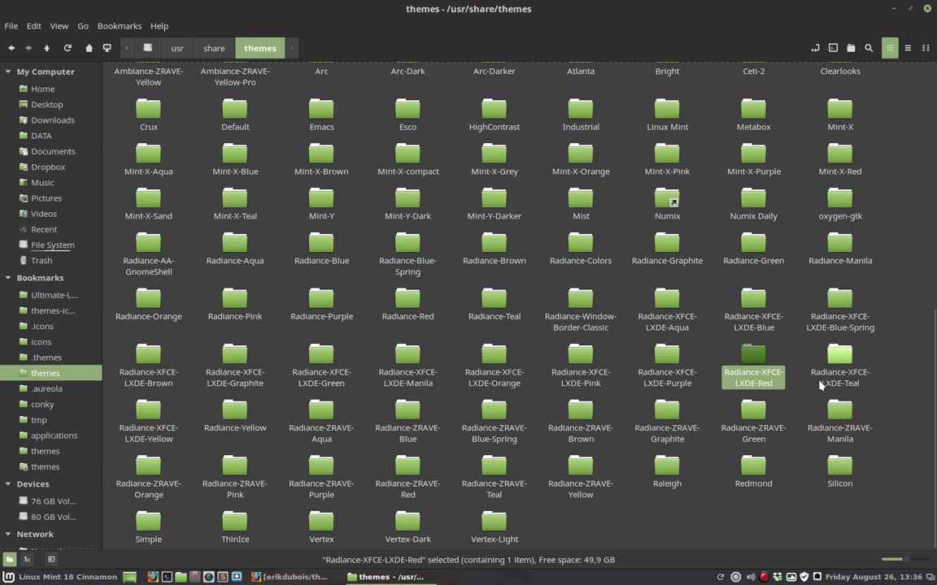
{"action": "key", "text": "Left"}
{"action": "key", "text": "Left"}
{"action": "key", "text": "Left"}
{"action": "key", "text": "Left"}
{"action": "key", "text": "Left"}
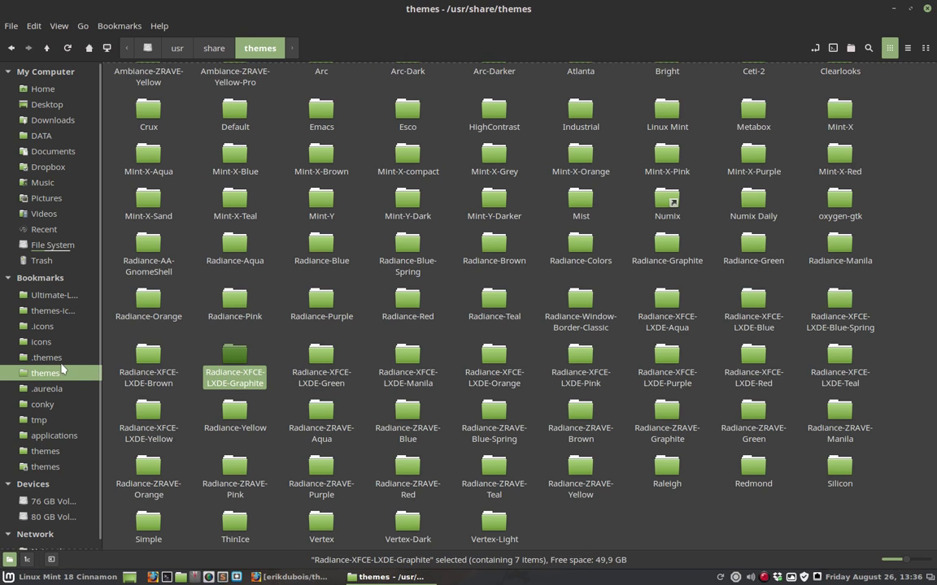
{"action": "left_click", "coordinate": [57, 359]}
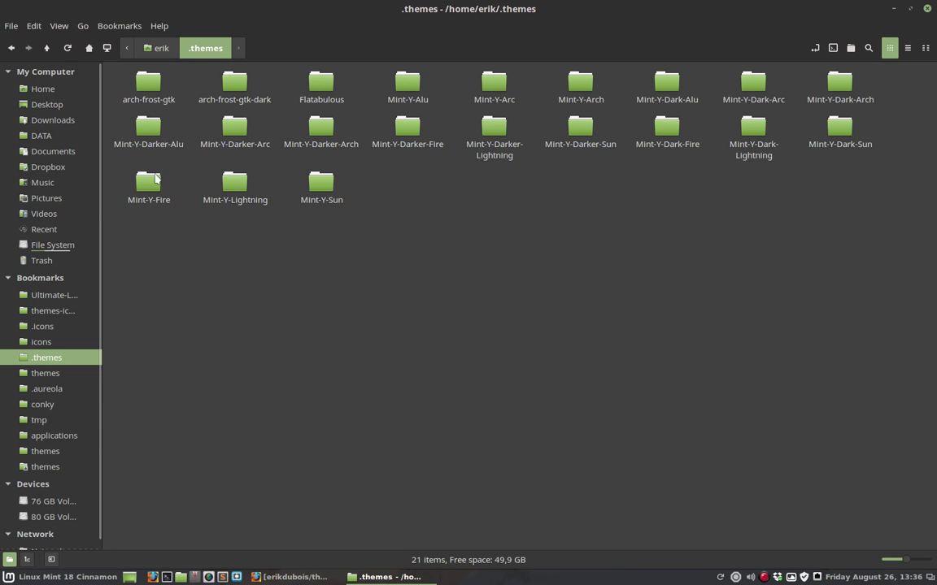
Inspect the Mint-Y-Darker-Lightning, Darker-Sun, Dark-Fire and Arc folders in ~/.themes, then go to /usr/share/icons
{"action": "mouse_move", "coordinate": [134, 220]}
{"action": "left_mouse_down"}
{"action": "mouse_move", "coordinate": [590, 247]}
{"action": "mouse_move", "coordinate": [900, 187]}
{"action": "mouse_move", "coordinate": [909, 78]}
{"action": "left_mouse_up"}
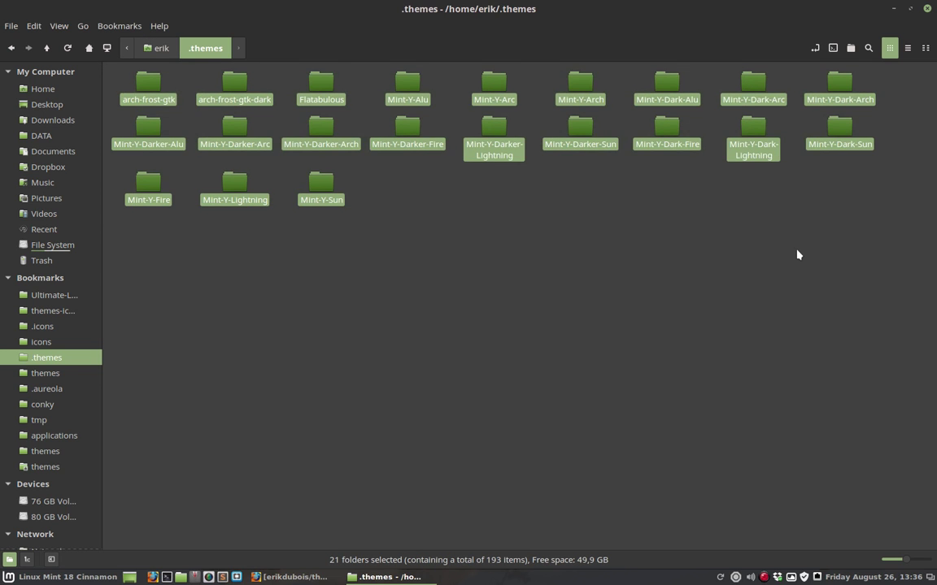
{"action": "left_click", "coordinate": [797, 254]}
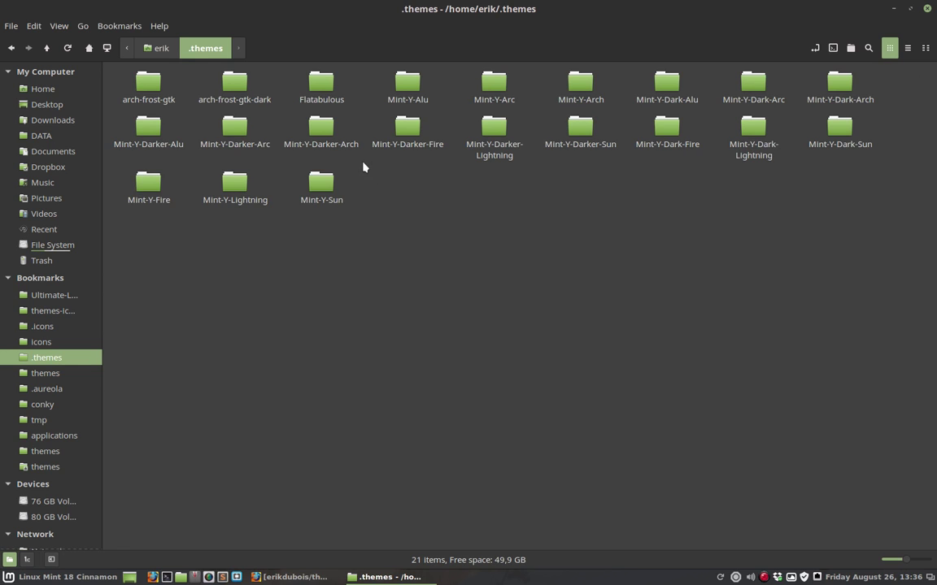
{"action": "left_click", "coordinate": [494, 149]}
{"action": "left_click", "coordinate": [581, 128]}
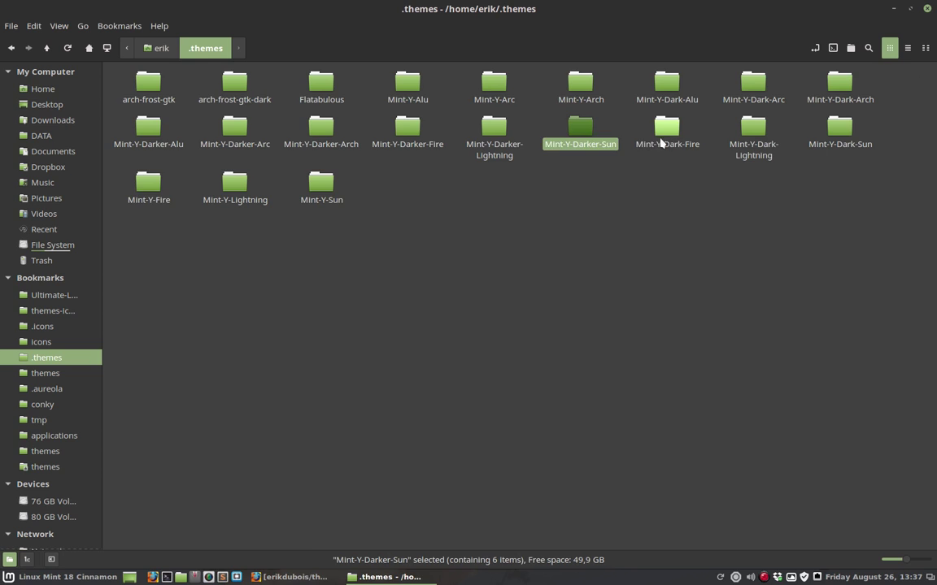
{"action": "left_click", "coordinate": [665, 128]}
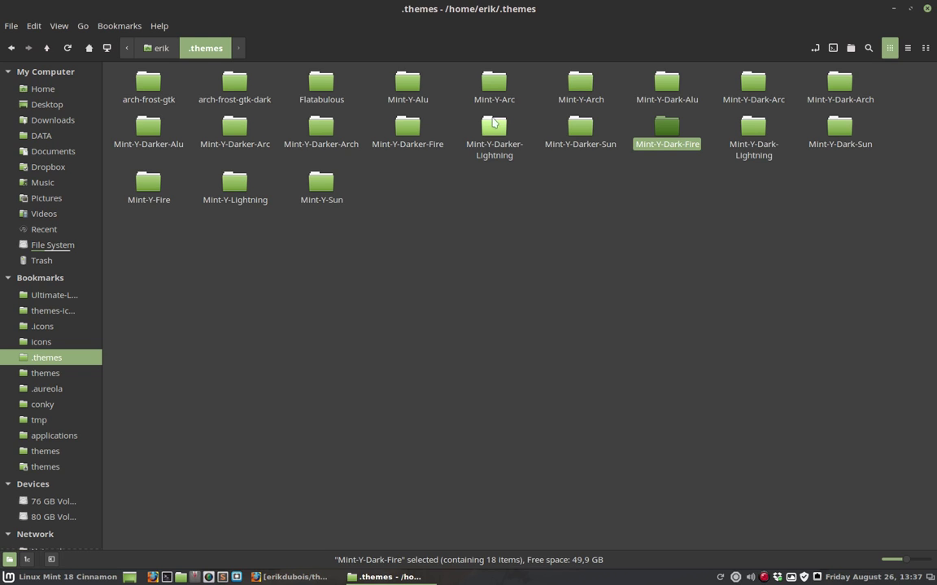
{"action": "left_click", "coordinate": [489, 84]}
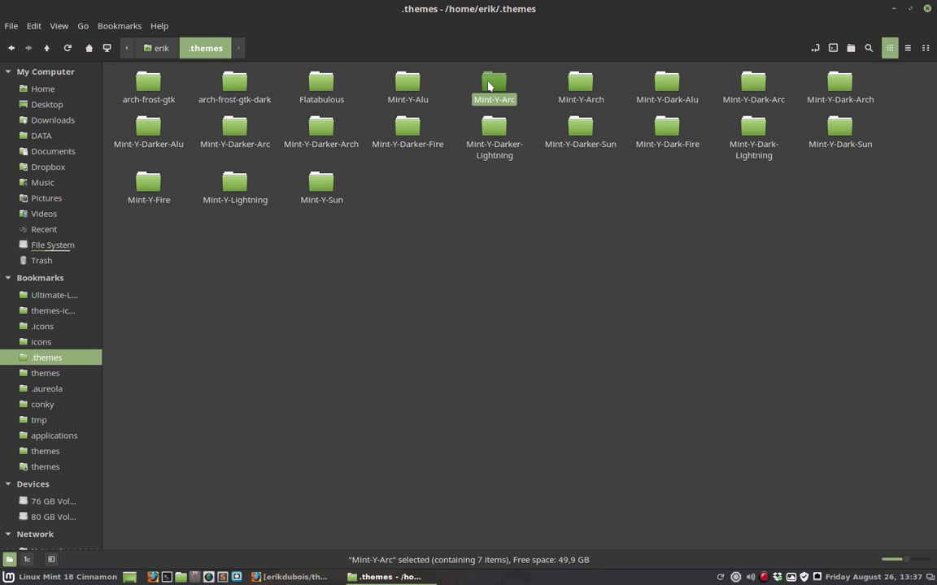
{"action": "left_click", "coordinate": [46, 344]}
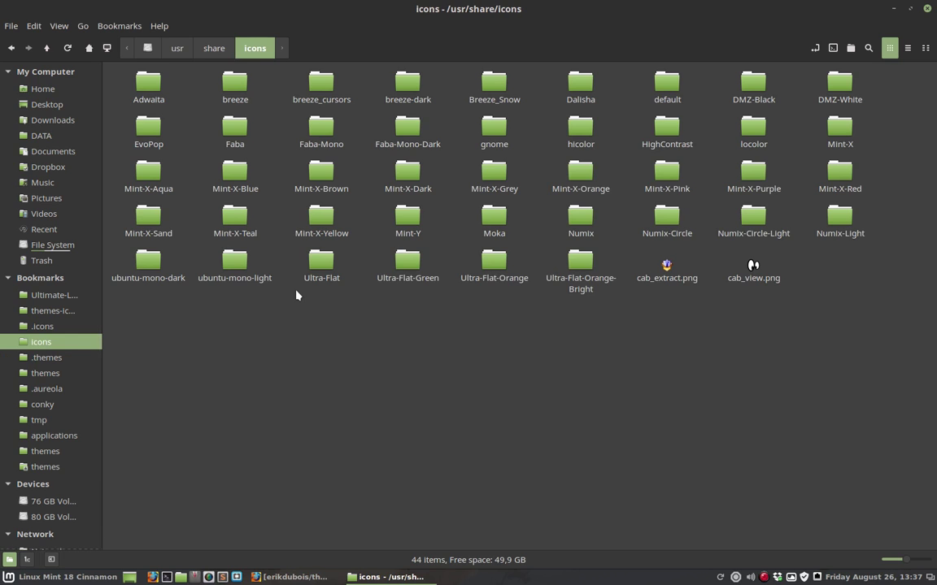
Browse the EvoPop, Faba, Dalisha, Moka and Ultra-Flat icon sets, then go to ~/.icons
{"action": "left_click_drag", "start_coordinate": [116, 304], "coordinate": [651, 330]}
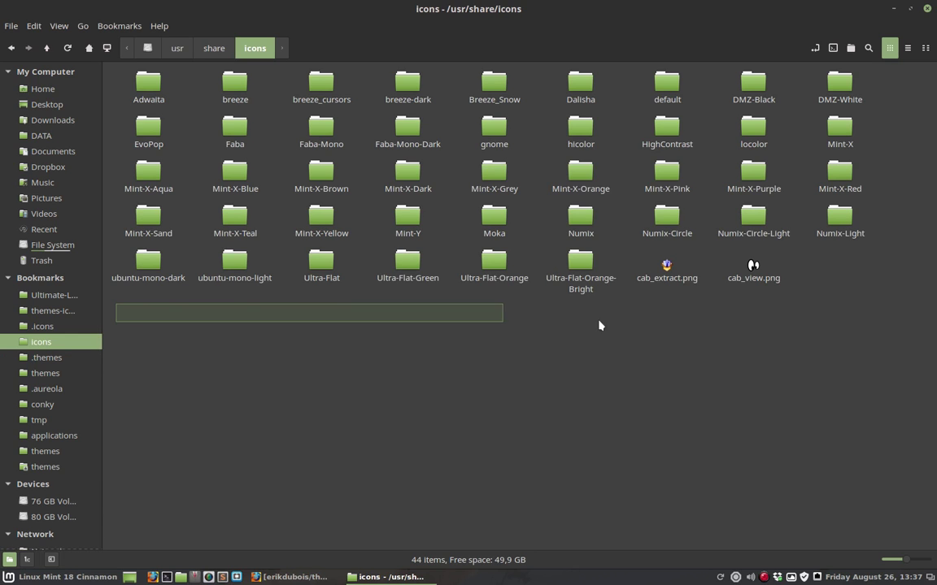
{"action": "left_click", "coordinate": [149, 124]}
{"action": "left_click", "coordinate": [234, 126]}
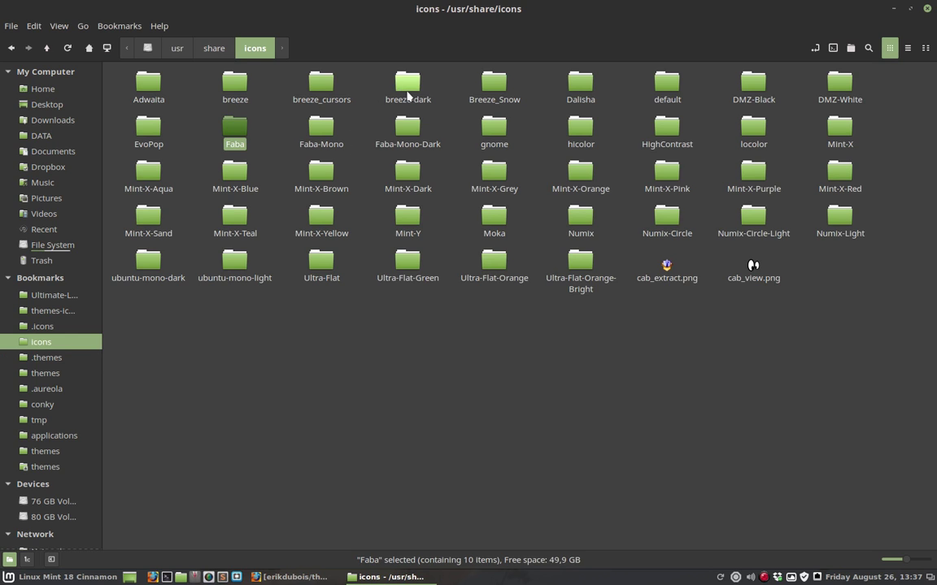
{"action": "left_click", "coordinate": [591, 86]}
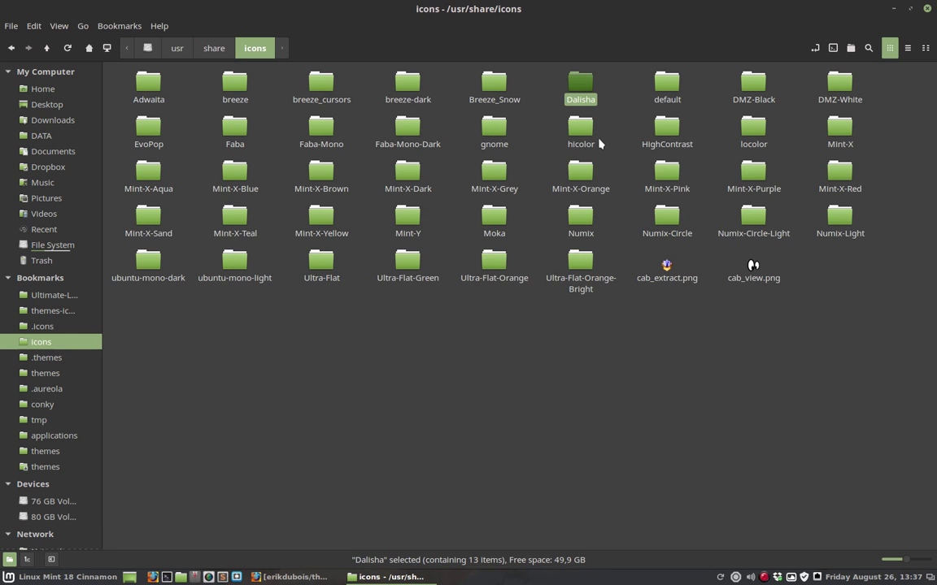
{"action": "left_click", "coordinate": [494, 216]}
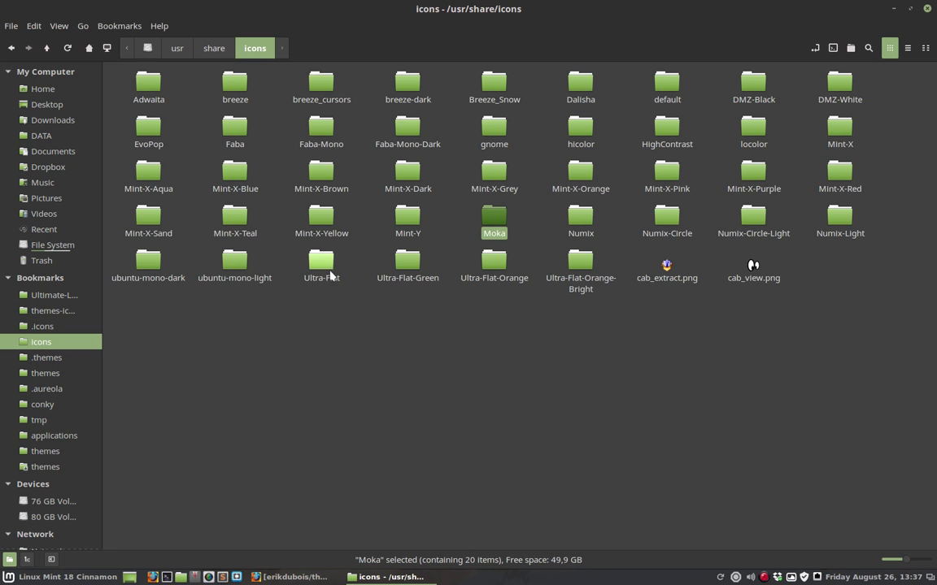
{"action": "left_click", "coordinate": [324, 269]}
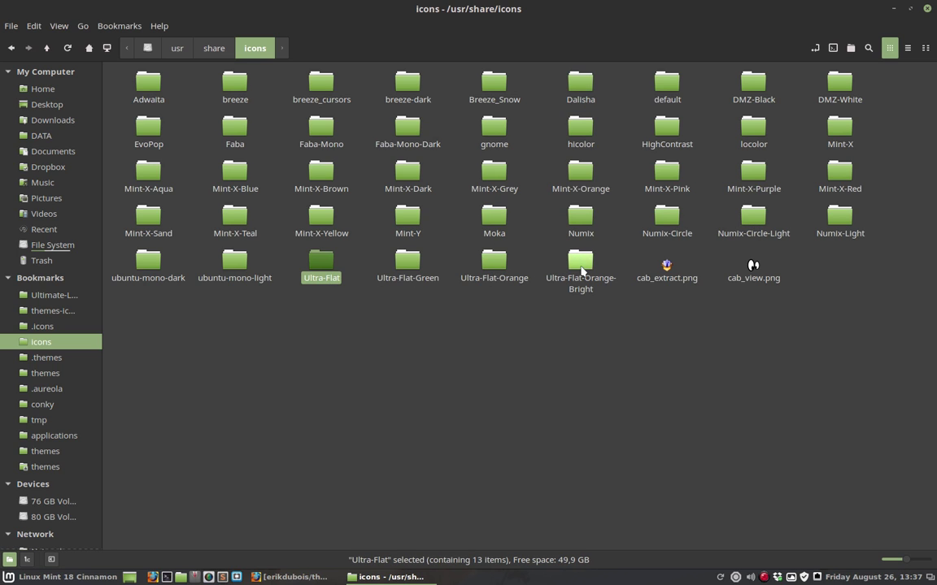
{"action": "left_click", "coordinate": [45, 326]}
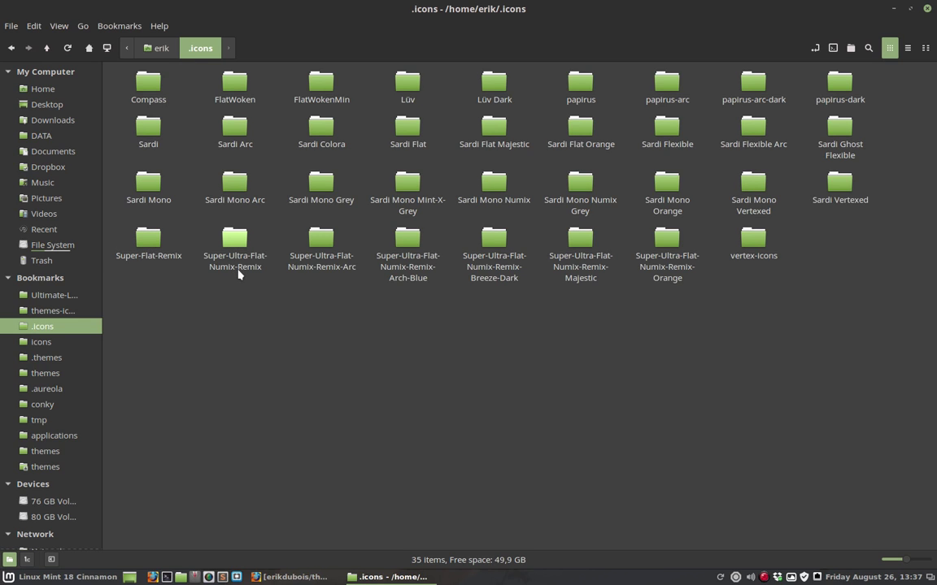
Check the Breeze-Dark Numix and vertex-icons packs, then bring up Themes from the Mint Menu
{"action": "left_click", "coordinate": [510, 275]}
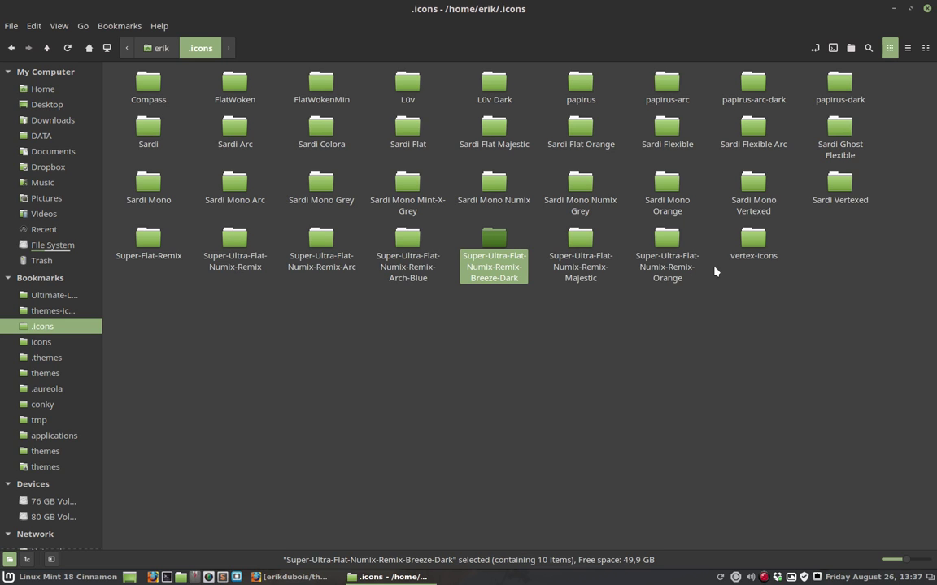
{"action": "left_click", "coordinate": [750, 247]}
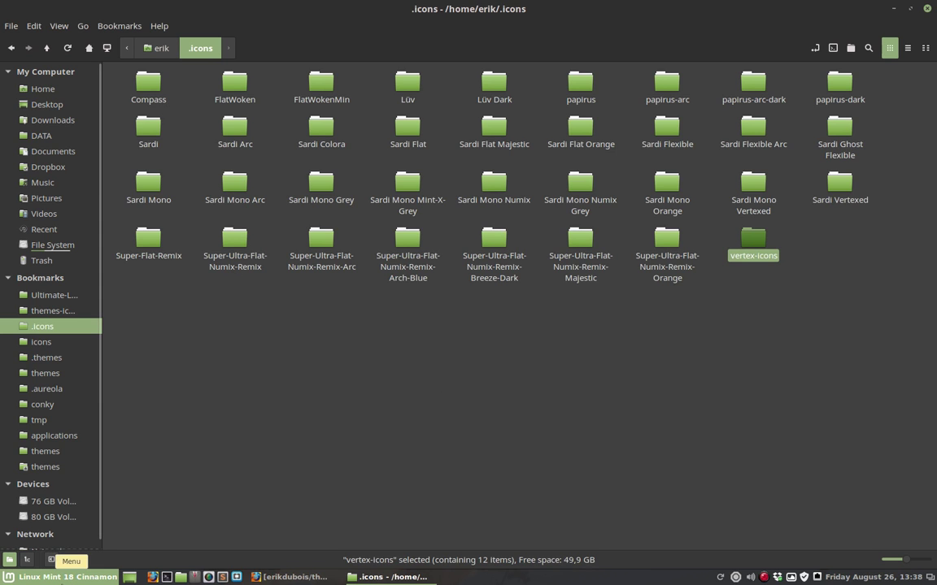
{"action": "left_click", "coordinate": [66, 577]}
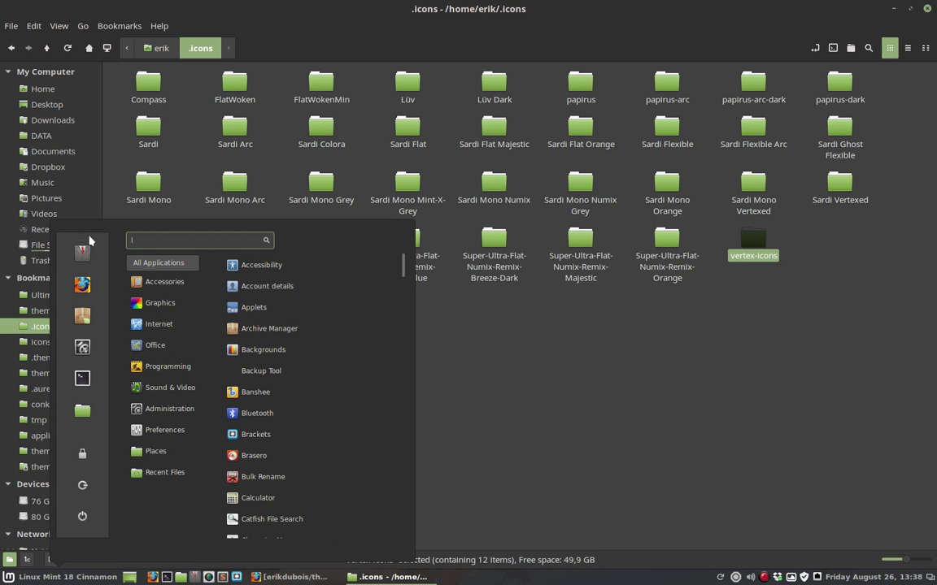
{"action": "left_click", "coordinate": [432, 300]}
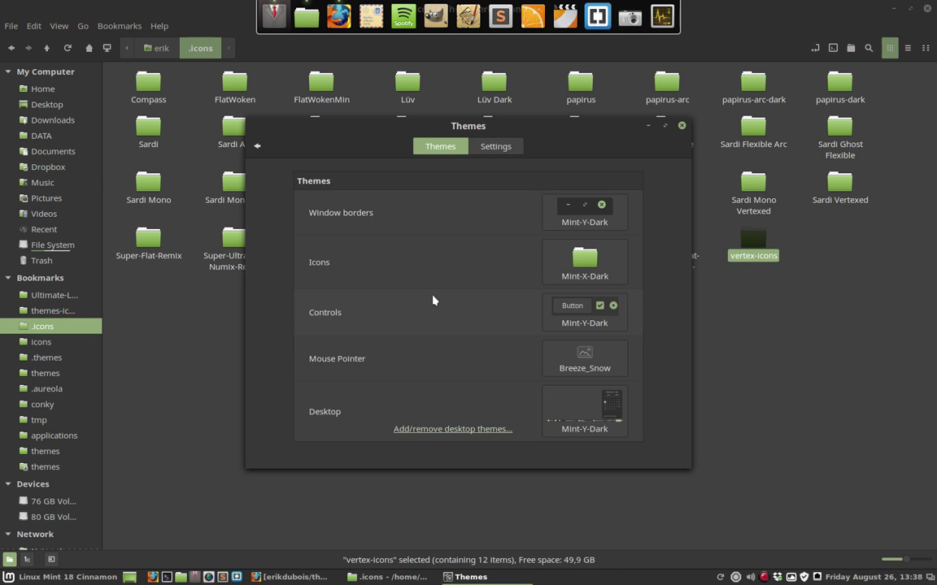
Switch the Cinnamon icon theme from Mint-X-Dark to Sardi Arc, turning folders blue
{"action": "left_click", "coordinate": [585, 262]}
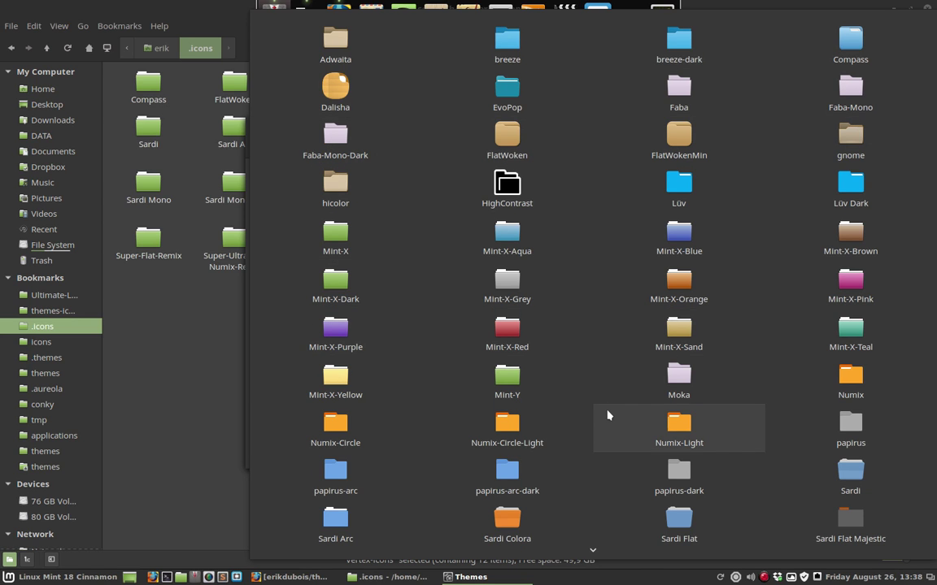
{"action": "scroll", "coordinate": [607, 415], "scroll_direction": "down", "scroll_amount": 2}
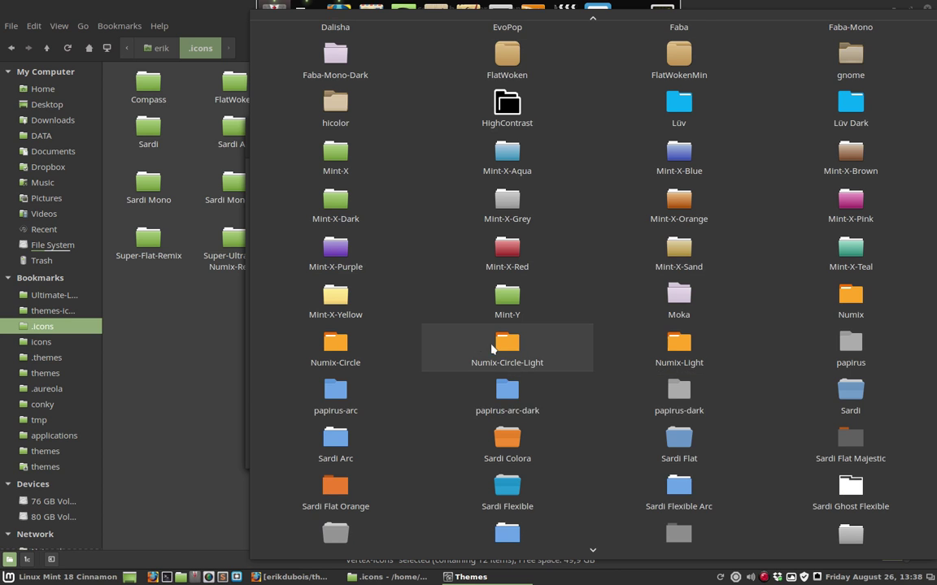
{"action": "scroll", "coordinate": [491, 348], "scroll_direction": "down", "scroll_amount": 1}
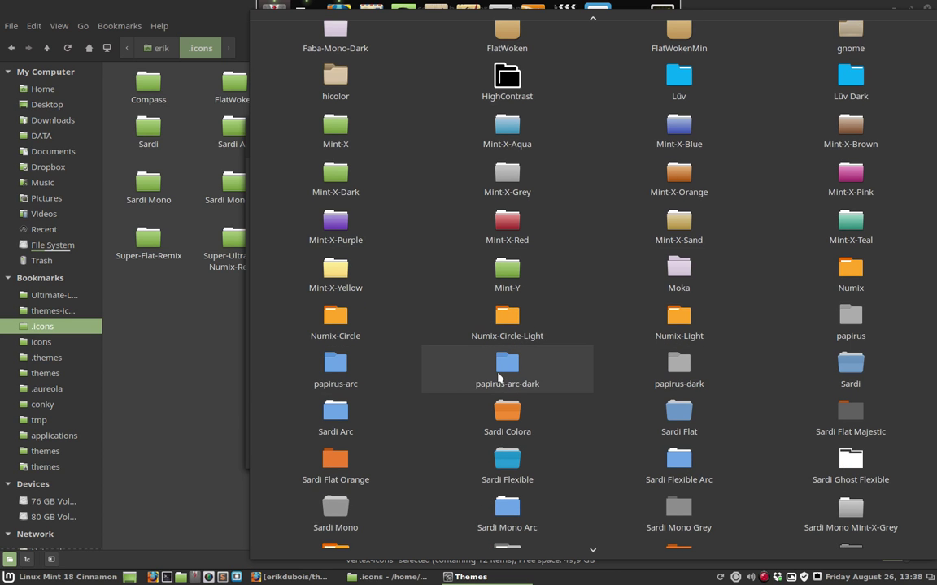
{"action": "scroll", "coordinate": [501, 383], "scroll_direction": "down", "scroll_amount": 3}
{"action": "scroll", "coordinate": [501, 386], "scroll_direction": "down", "scroll_amount": 1}
{"action": "scroll", "coordinate": [502, 394], "scroll_direction": "down", "scroll_amount": 2}
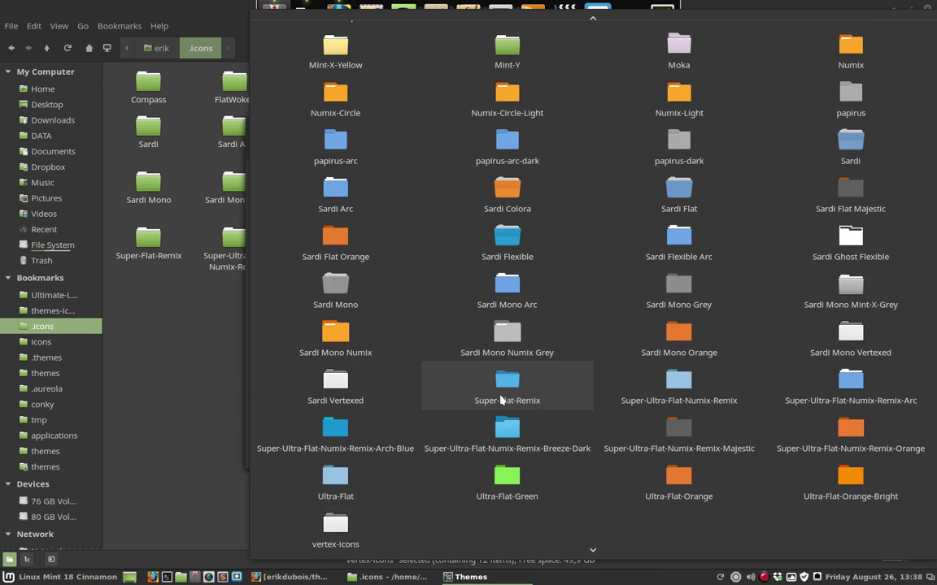
{"action": "scroll", "coordinate": [501, 399], "scroll_direction": "down", "scroll_amount": 1}
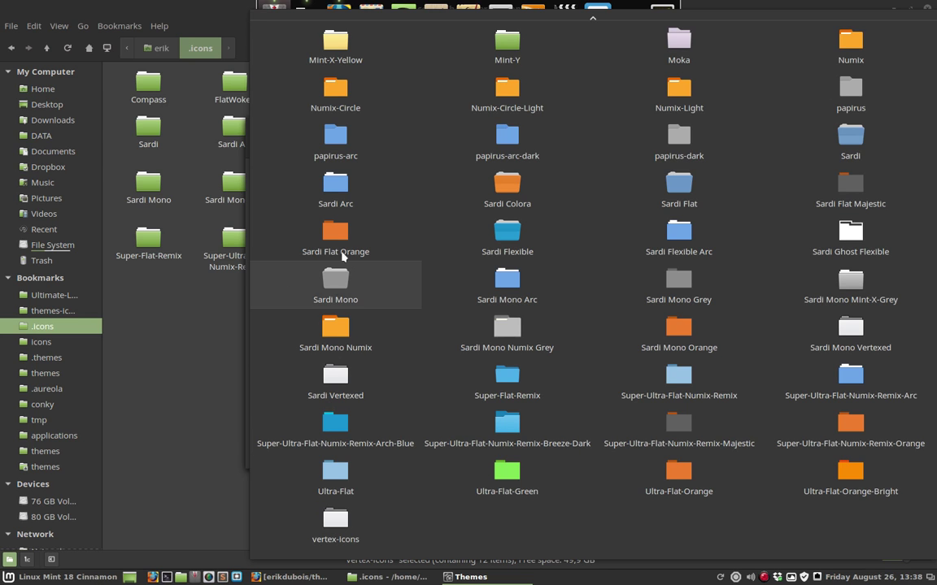
{"action": "left_click", "coordinate": [334, 195]}
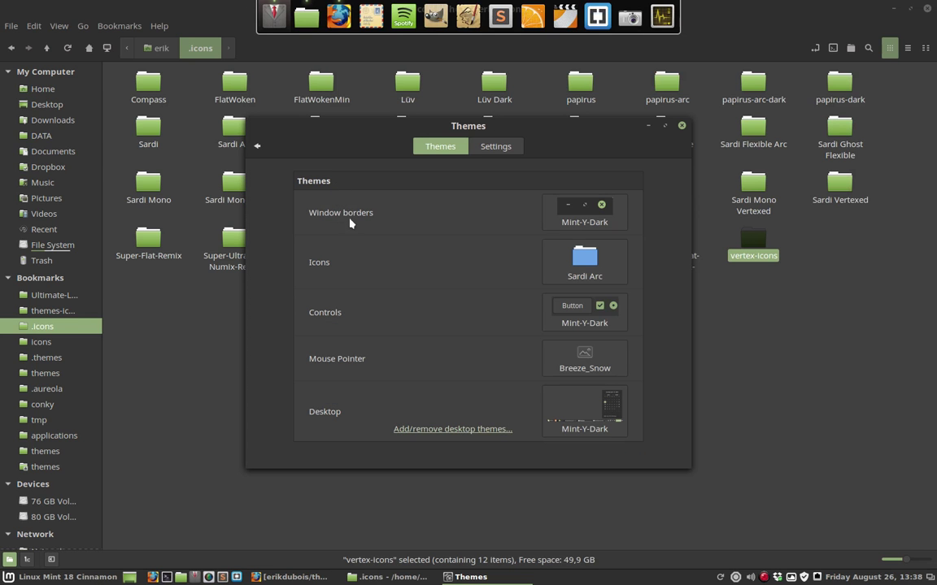
Set the window borders theme to Mint-Y-Dark-Sun
{"action": "left_click", "coordinate": [602, 222]}
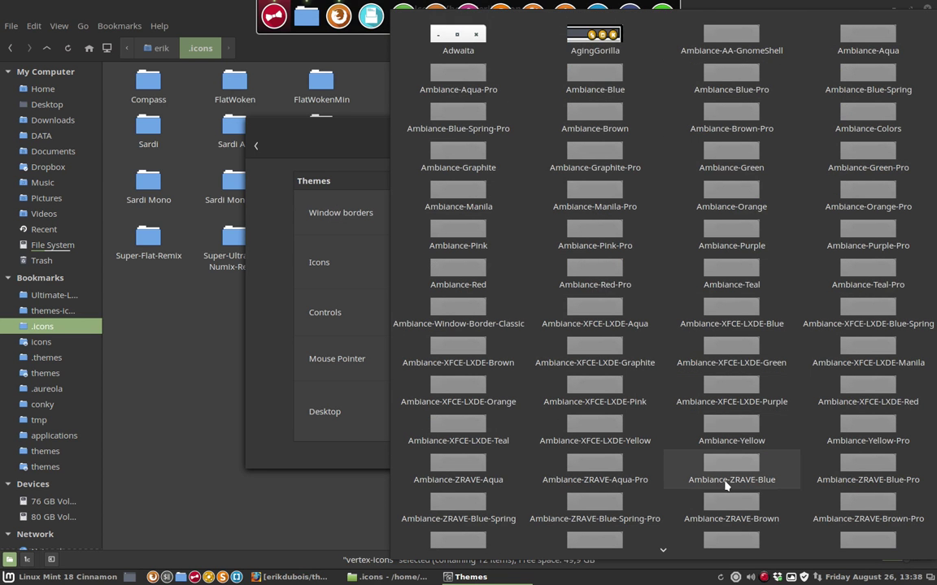
{"action": "scroll", "coordinate": [726, 485], "scroll_direction": "down", "scroll_amount": 1}
{"action": "scroll", "coordinate": [726, 488], "scroll_direction": "down", "scroll_amount": 1}
{"action": "scroll", "coordinate": [726, 492], "scroll_direction": "down", "scroll_amount": 3}
{"action": "scroll", "coordinate": [726, 496], "scroll_direction": "down", "scroll_amount": 3}
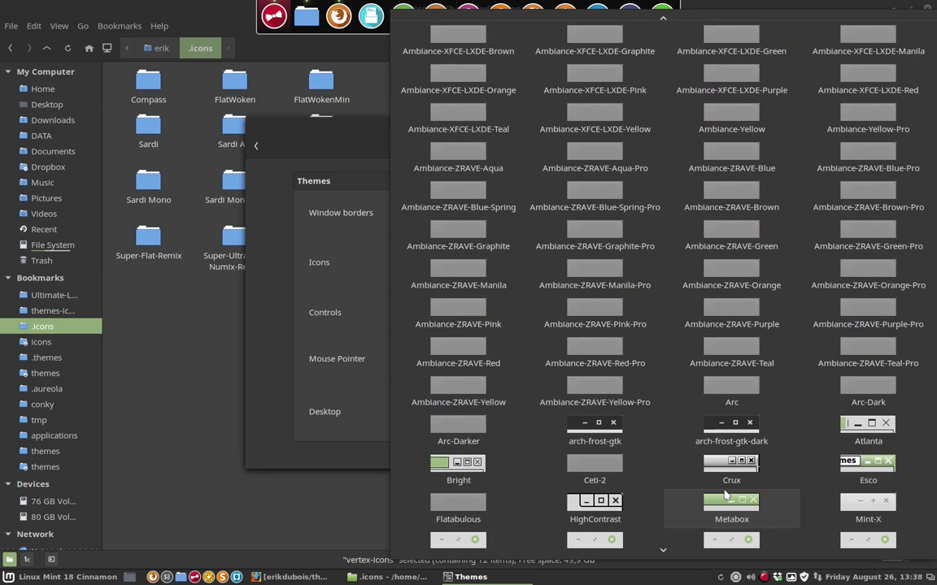
{"action": "scroll", "coordinate": [726, 496], "scroll_direction": "down", "scroll_amount": 2}
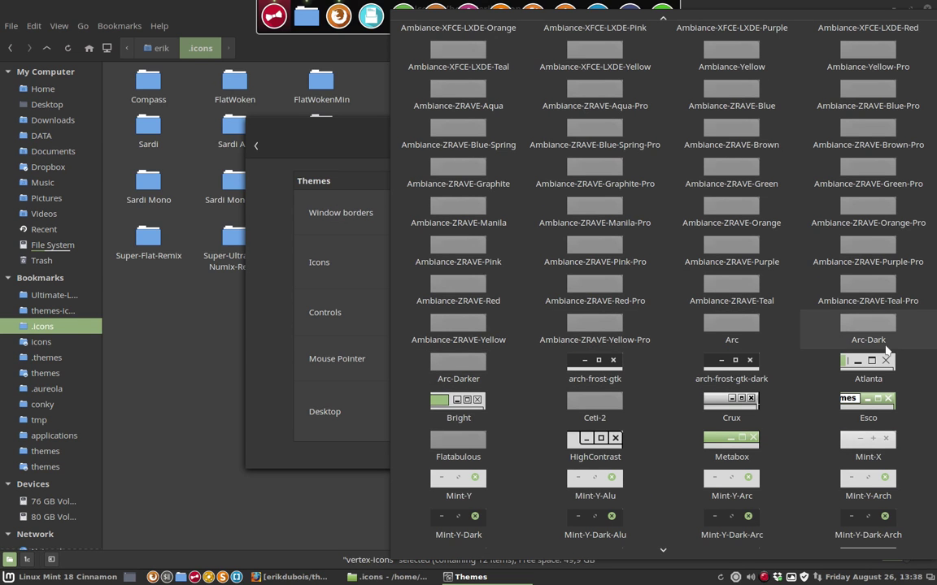
{"action": "scroll", "coordinate": [618, 427], "scroll_direction": "down", "scroll_amount": 1}
{"action": "scroll", "coordinate": [614, 428], "scroll_direction": "down", "scroll_amount": 1}
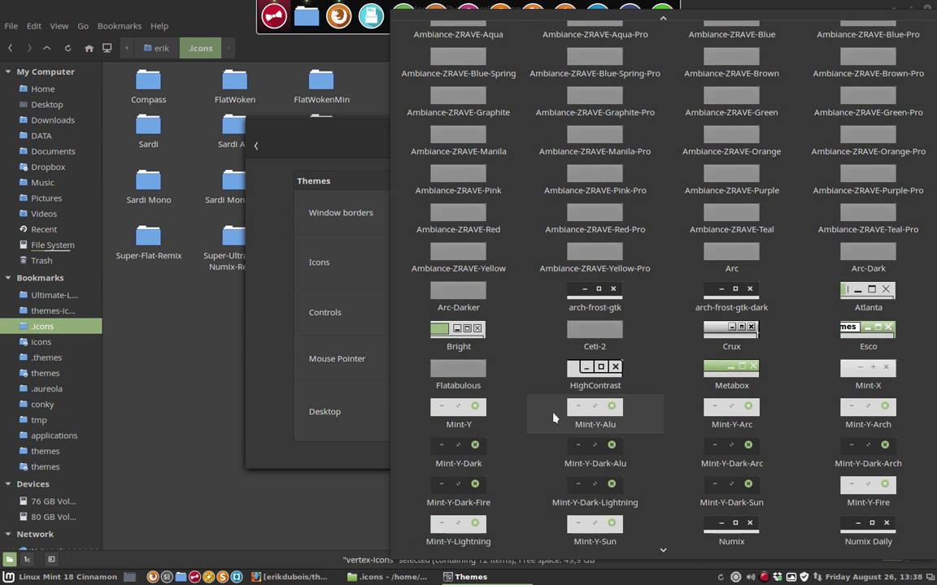
{"action": "scroll", "coordinate": [428, 425], "scroll_direction": "down", "scroll_amount": 1}
{"action": "scroll", "coordinate": [689, 440], "scroll_direction": "down", "scroll_amount": 1}
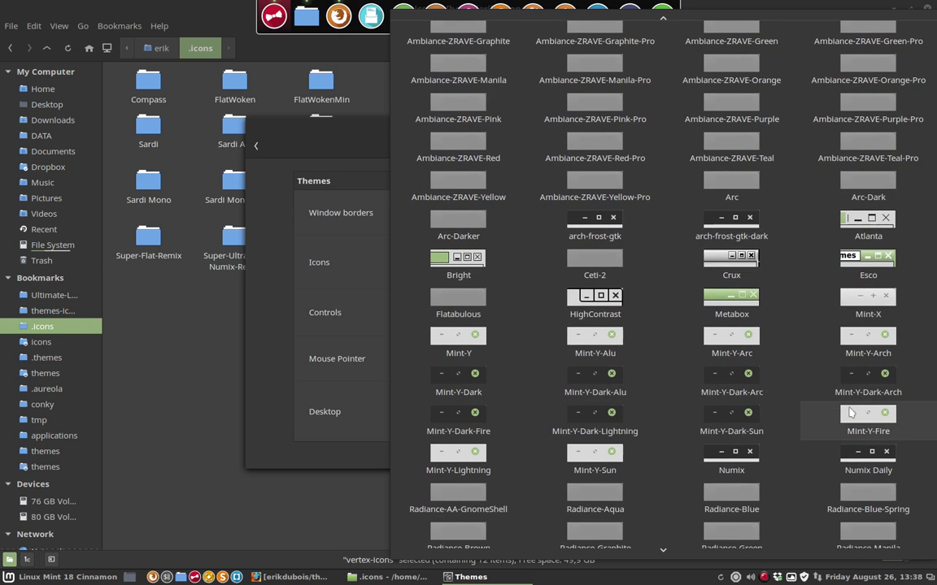
{"action": "left_click", "coordinate": [736, 422]}
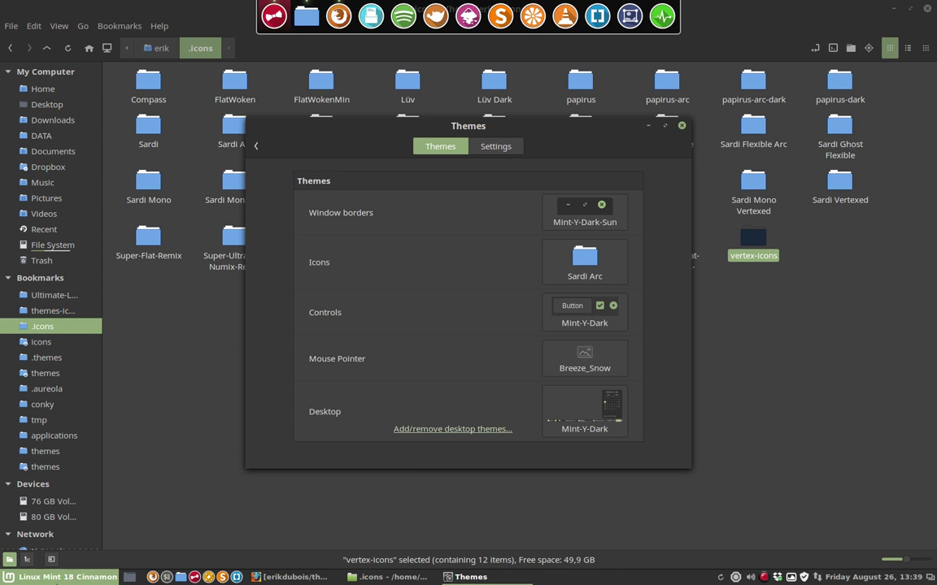
Open and close the Mint Menu, then glance at the Themes Settings tab
{"action": "left_click", "coordinate": [9, 559]}
{"action": "left_click", "coordinate": [584, 259]}
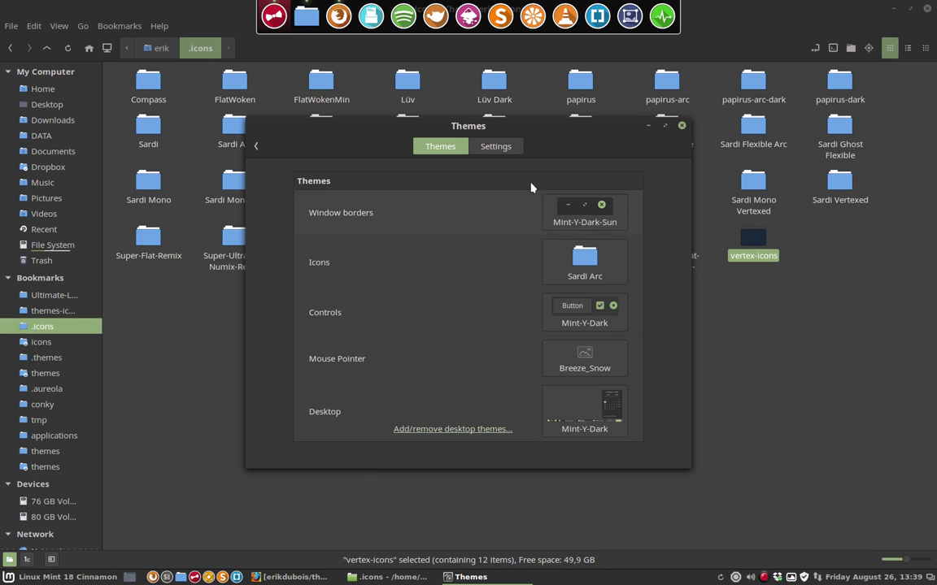
{"action": "left_click", "coordinate": [496, 146]}
{"action": "left_click", "coordinate": [435, 147]}
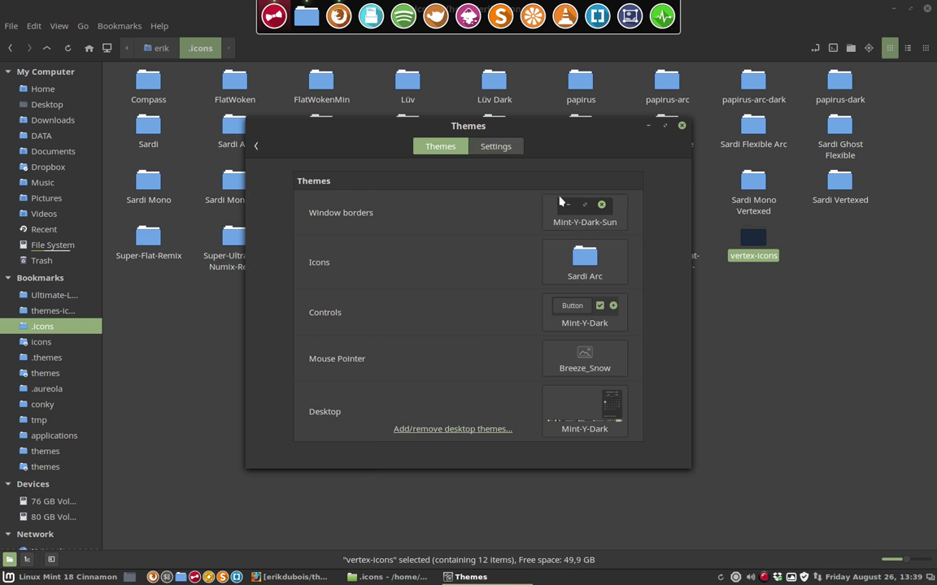
Set the Controls theme to Mint-Y-Dark-Sun for orange accents
{"action": "left_click", "coordinate": [596, 311]}
{"action": "scroll", "coordinate": [598, 333], "scroll_direction": "down", "scroll_amount": 2}
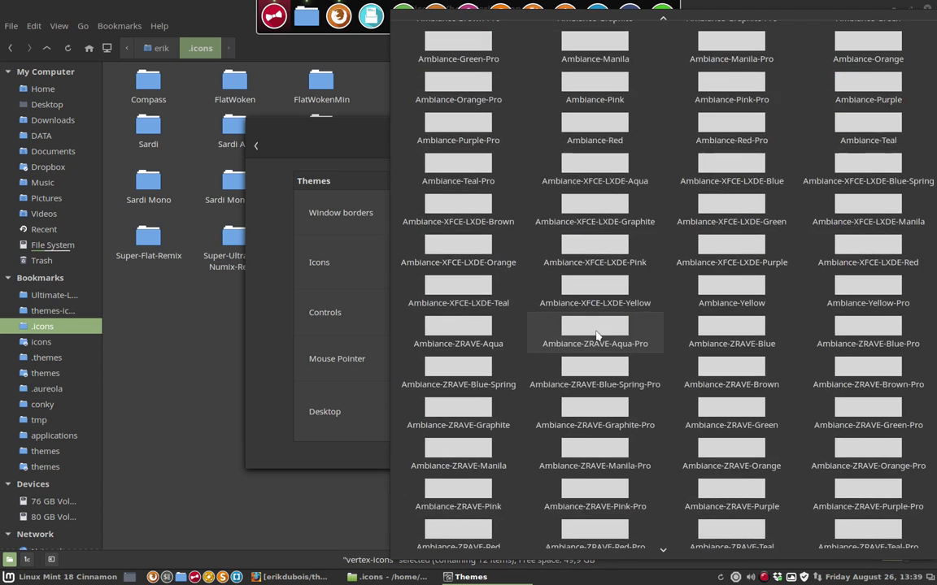
{"action": "scroll", "coordinate": [596, 333], "scroll_direction": "down", "scroll_amount": 5}
{"action": "scroll", "coordinate": [597, 334], "scroll_direction": "down", "scroll_amount": 5}
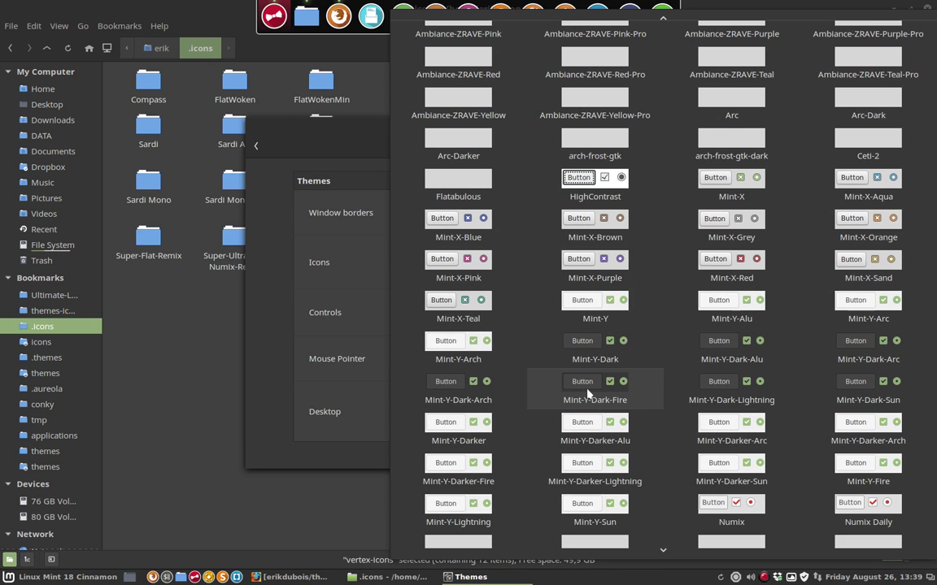
{"action": "left_click", "coordinate": [850, 389]}
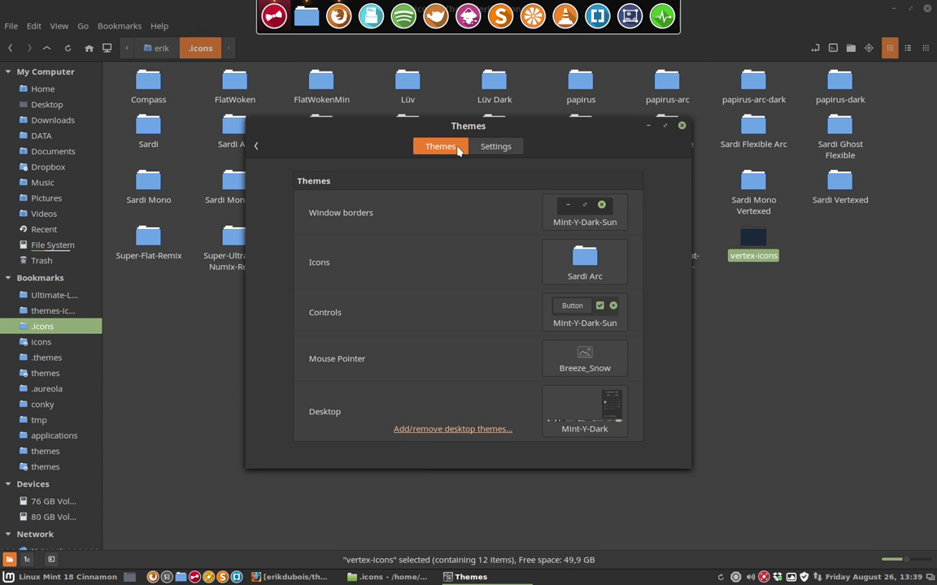
Set the Desktop theme to Mint-Y-Dark-Sun
{"action": "left_click", "coordinate": [609, 426]}
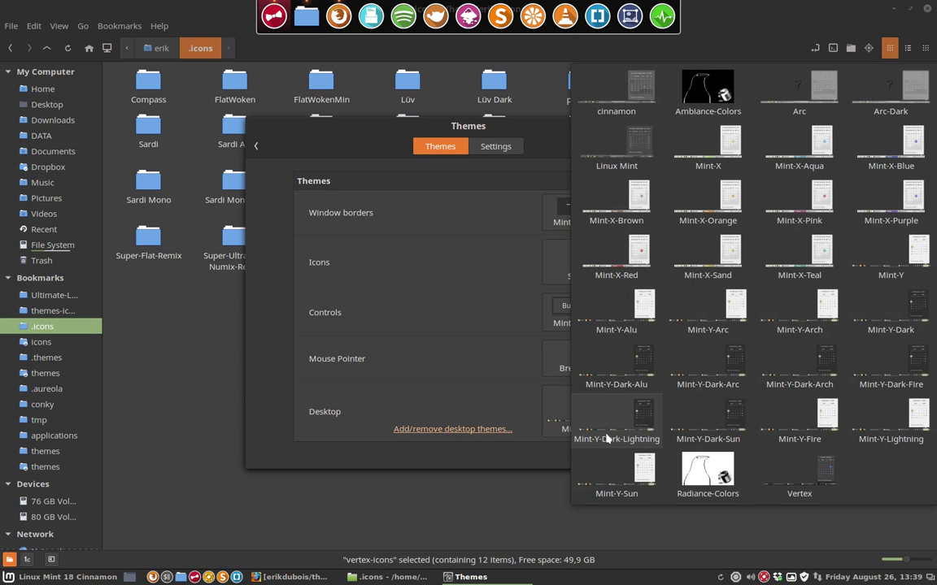
{"action": "key", "text": "Escape"}
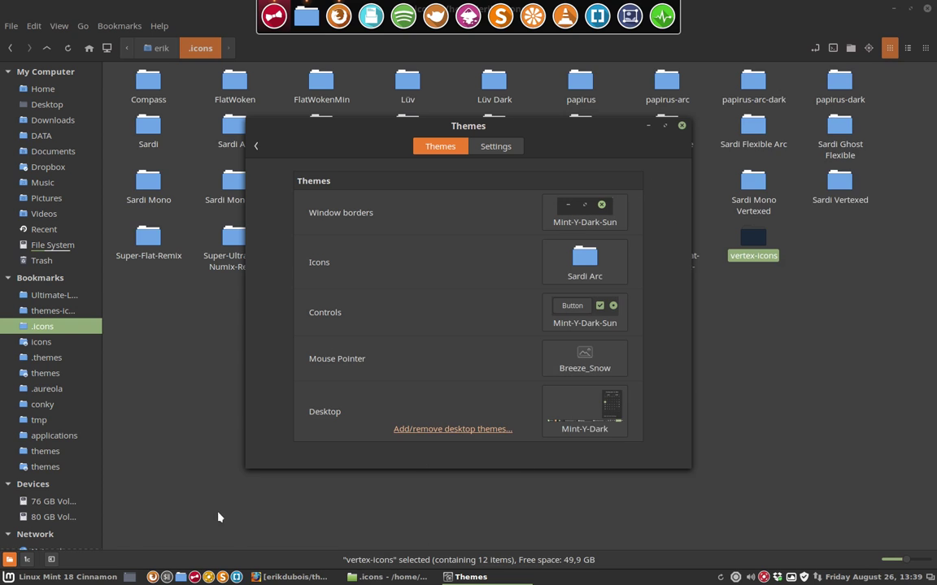
{"action": "left_click", "coordinate": [58, 579]}
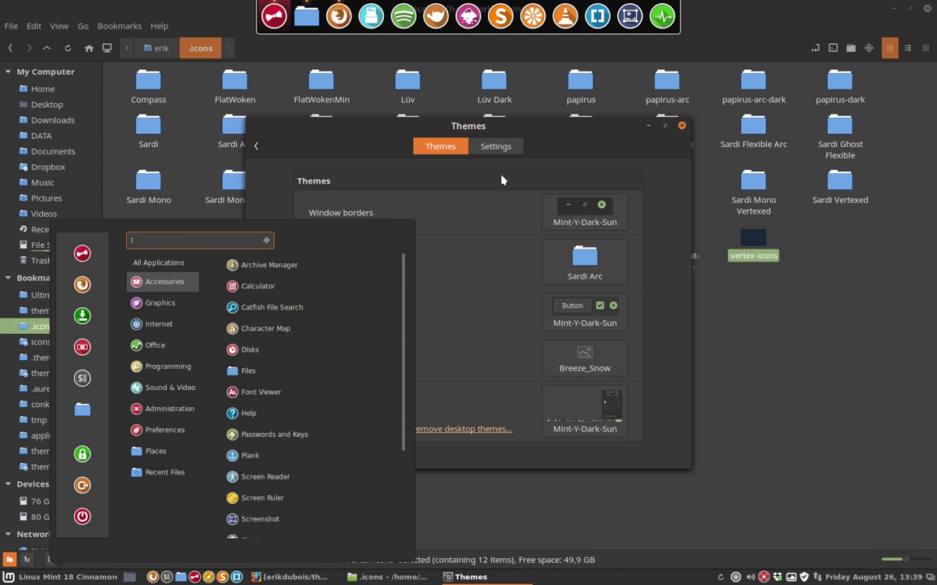
{"action": "left_click", "coordinate": [574, 209]}
Switch the icon theme to Sardi Mono Orange so folders turn orange
{"action": "left_click", "coordinate": [587, 270]}
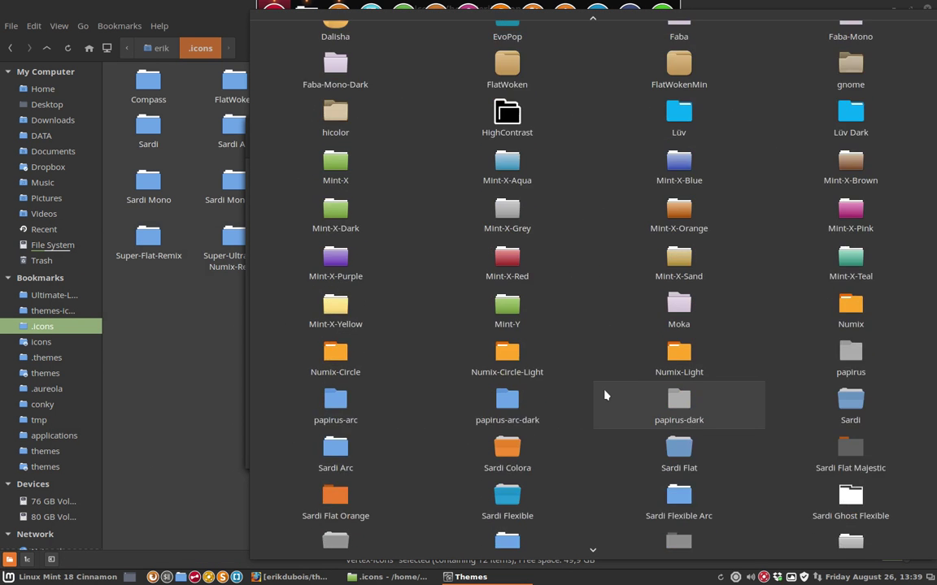
{"action": "scroll", "coordinate": [605, 395], "scroll_direction": "down", "scroll_amount": 5}
{"action": "scroll", "coordinate": [605, 393], "scroll_direction": "down", "scroll_amount": 1}
{"action": "key", "text": "Escape"}
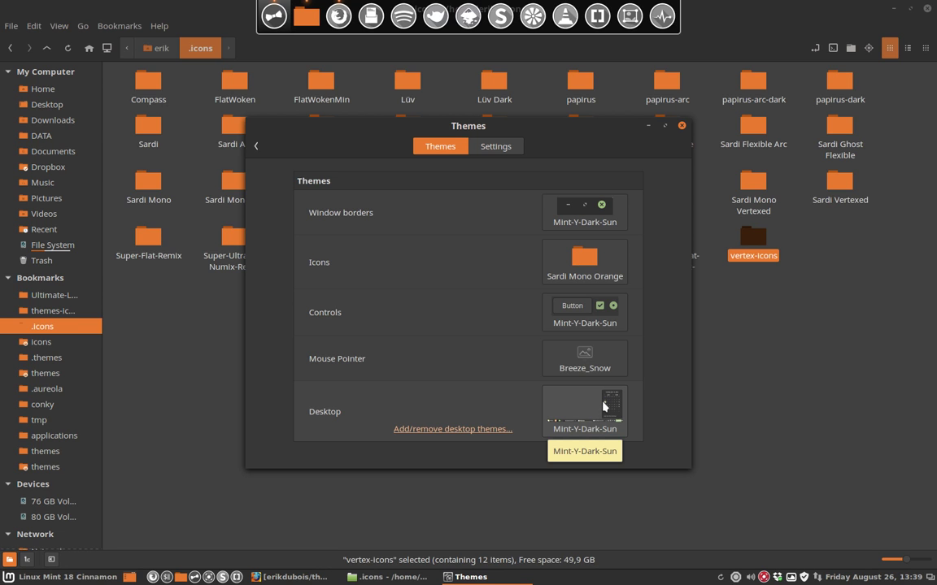
{"action": "mouse_move", "coordinate": [467, 118]}
{"action": "left_mouse_down"}
{"action": "mouse_move", "coordinate": [469, 128]}
{"action": "mouse_move", "coordinate": [431, 127]}
{"action": "left_mouse_up"}
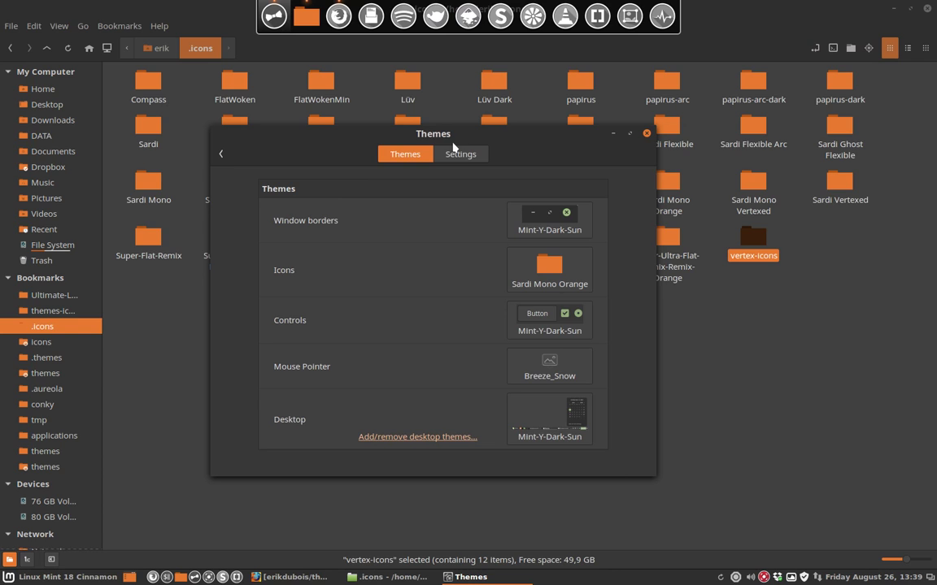